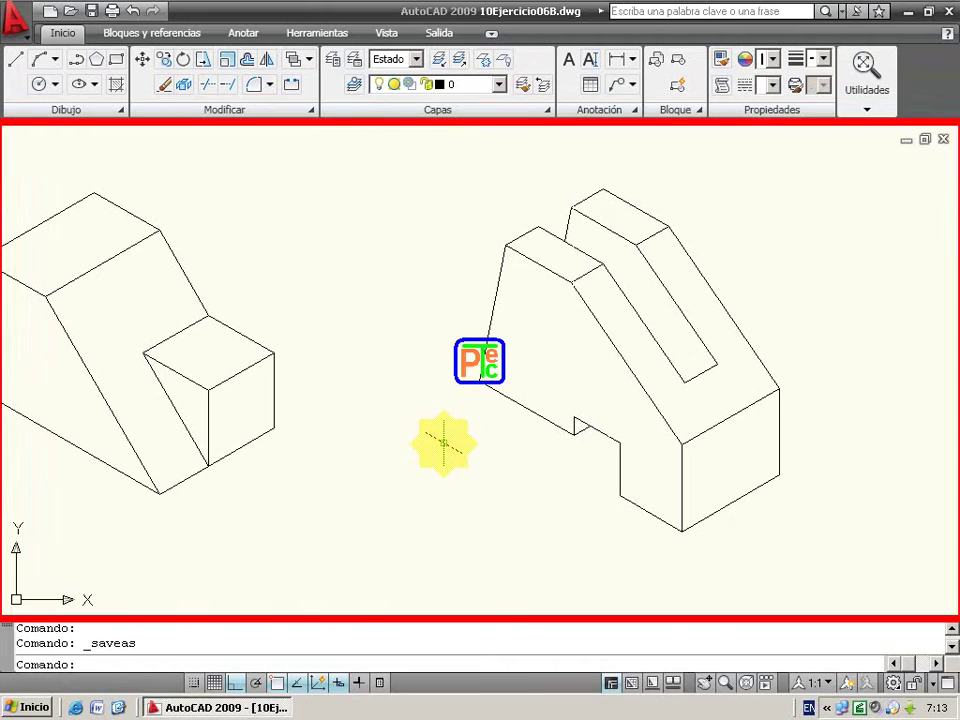
Step: Pan the view left so the reference block sits on the left, leaving space to its right
left_click(706, 683)
mouse_move(748, 553)
left_mouse_down()
mouse_move(441, 544)
mouse_move(387, 553)
left_mouse_up()
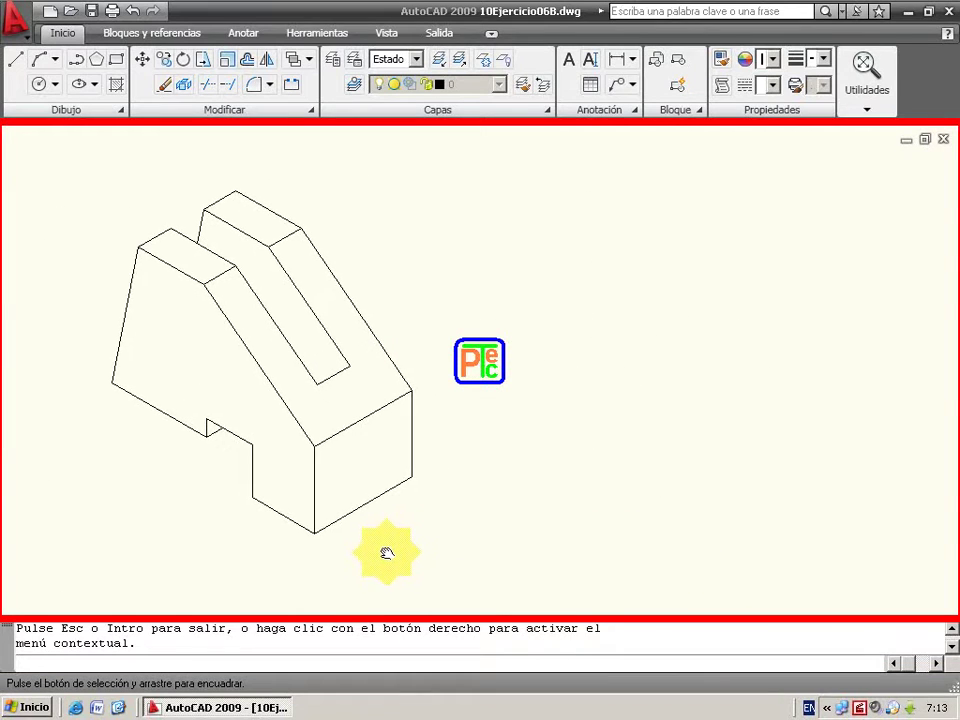
key("Escape")
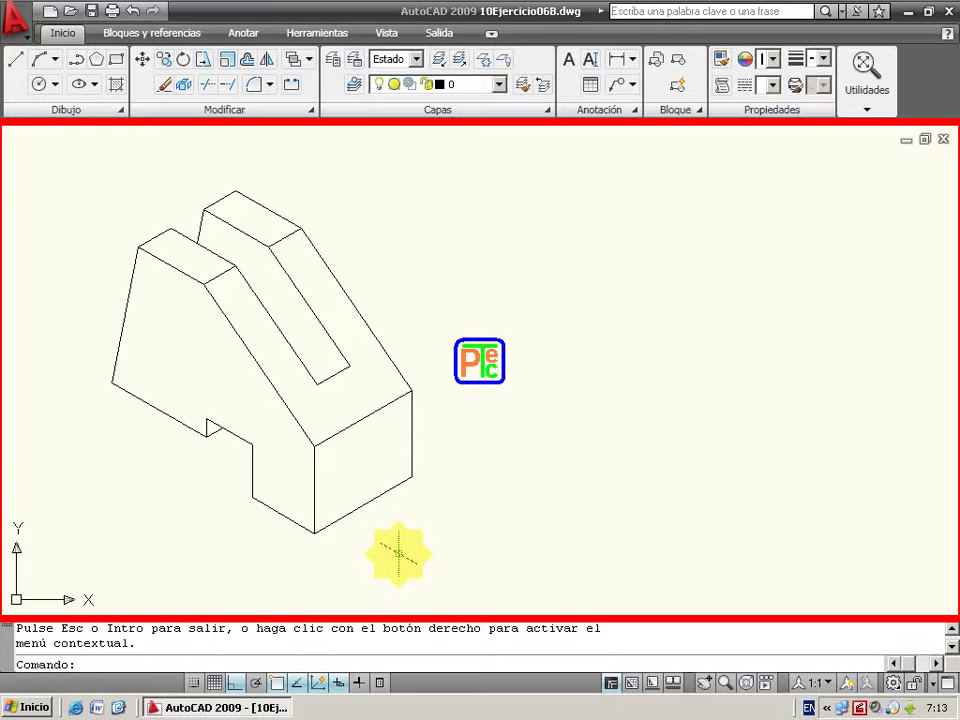
Step: Start the side-profile outline with 50, 30, 4 and 10-unit edges, switching isoplanes
left_click(15, 60)
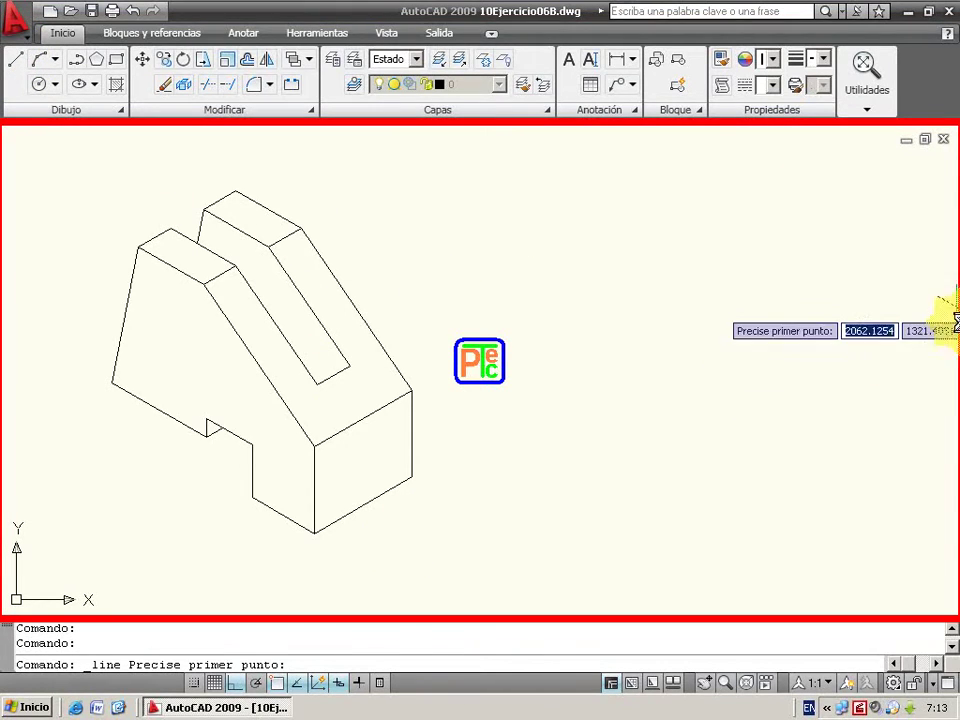
left_click(782, 258)
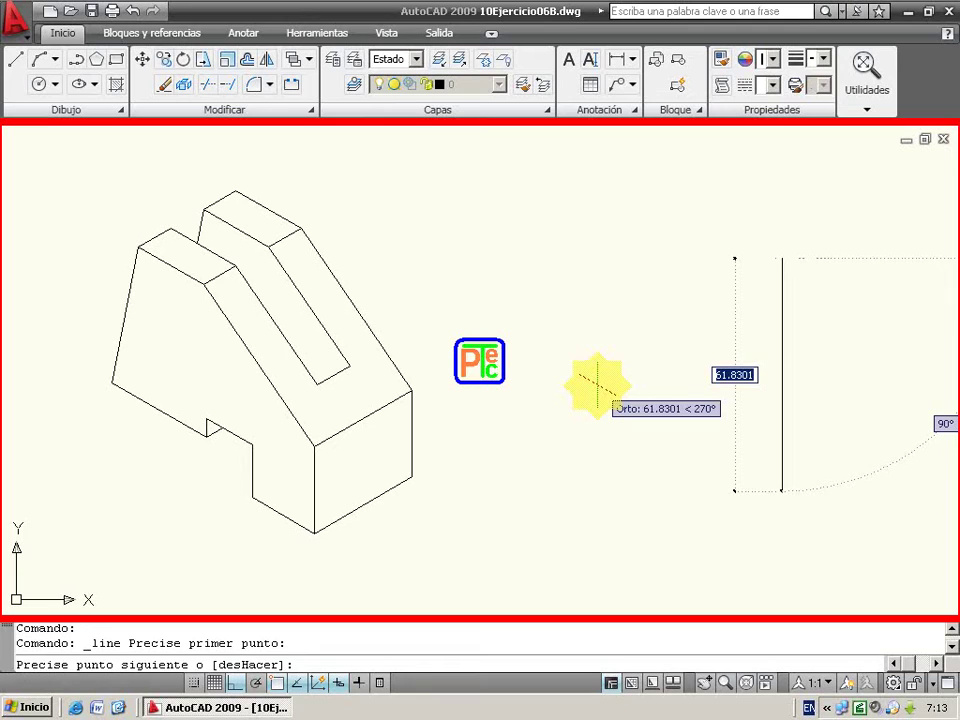
key("F5")
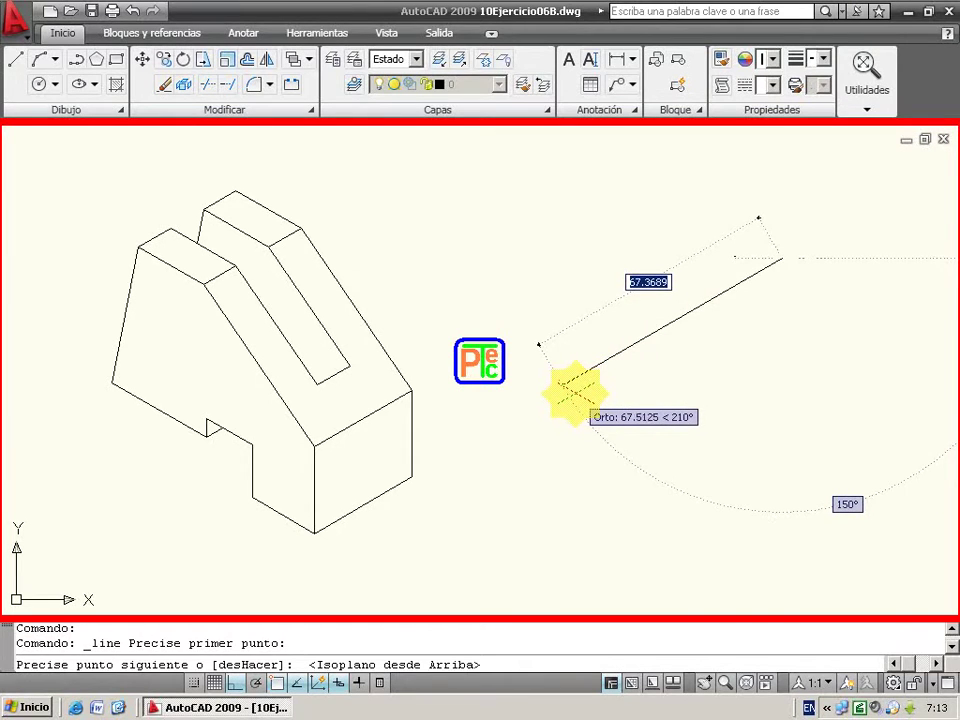
type("5")
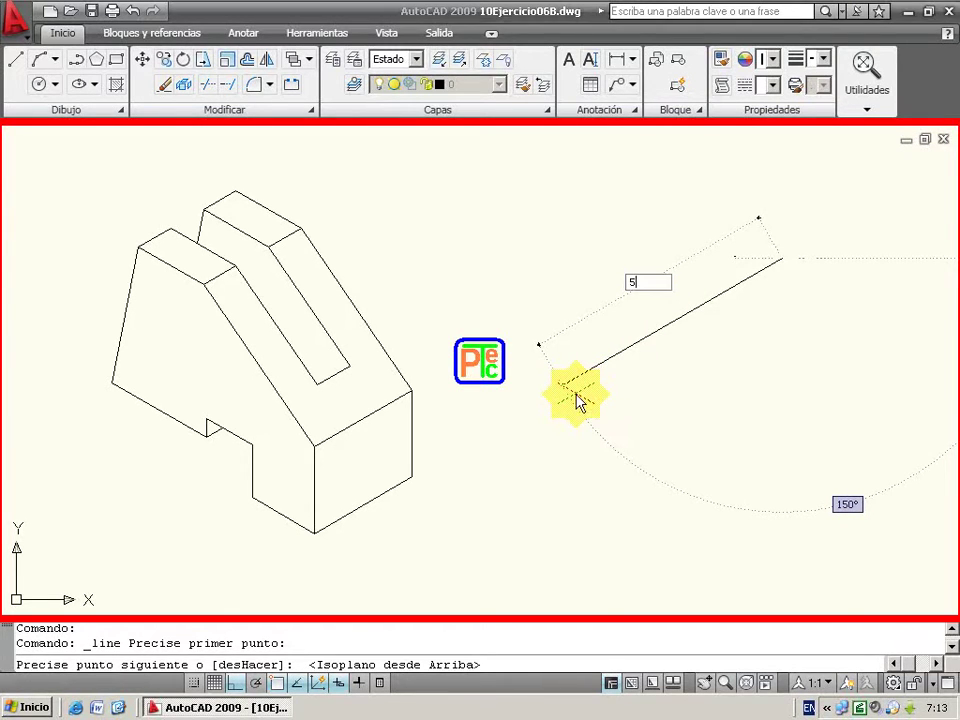
key("Return")
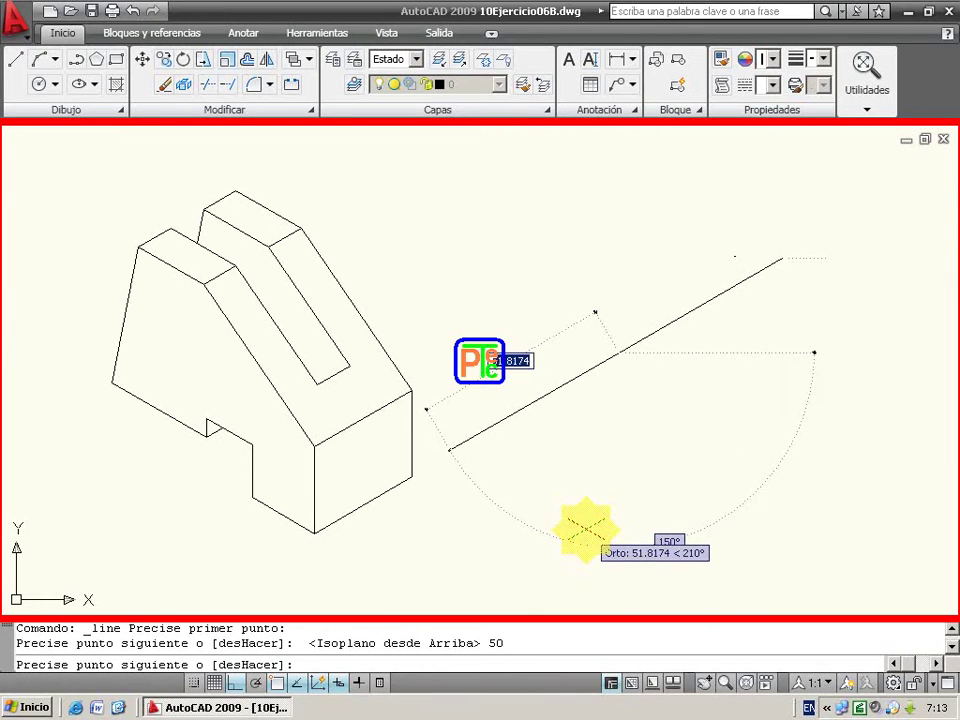
key("F5")
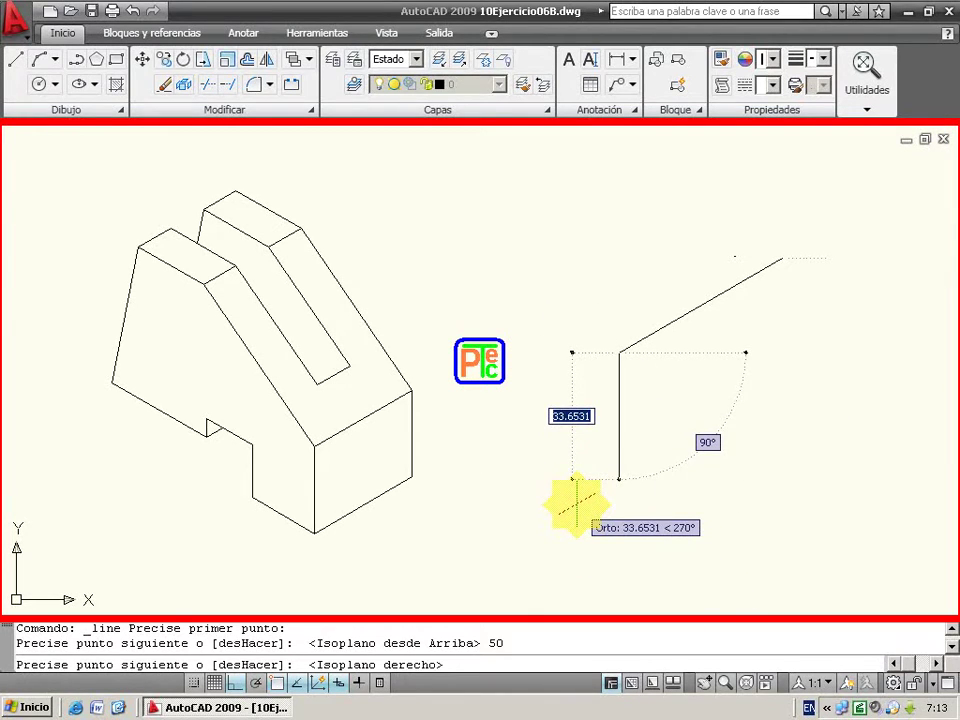
type("3")
key("Return")
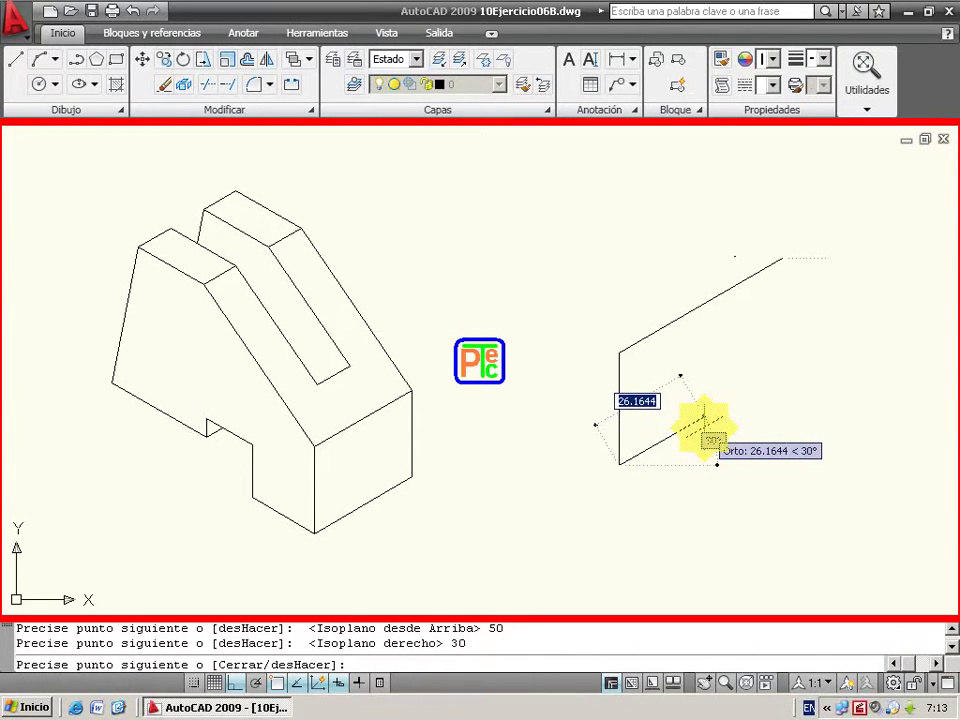
type("4")
key("Return")
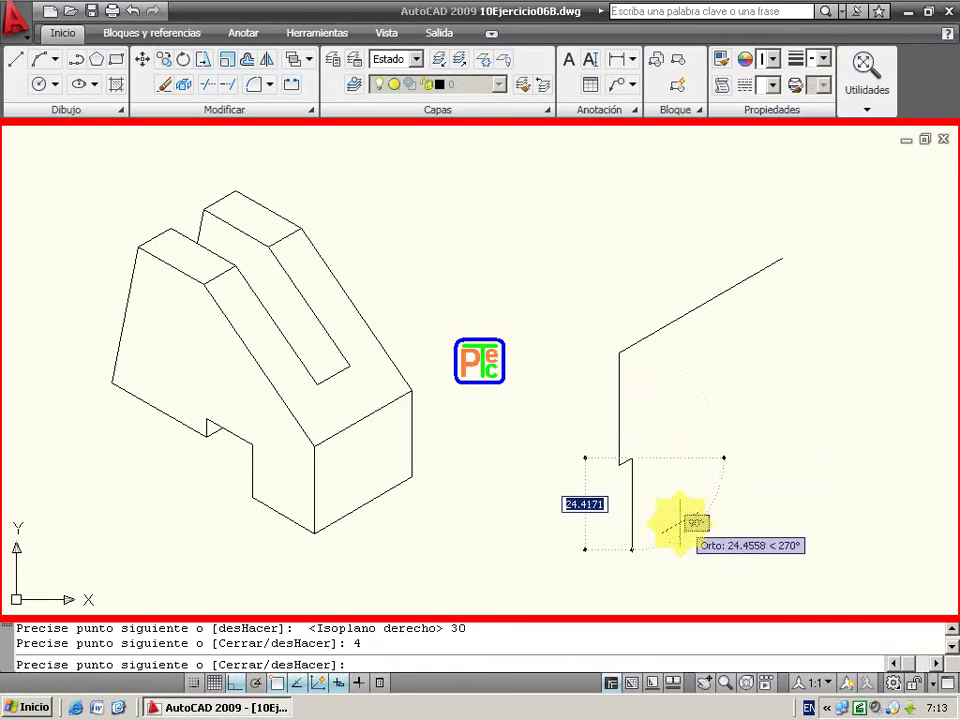
type("10")
key("Return")
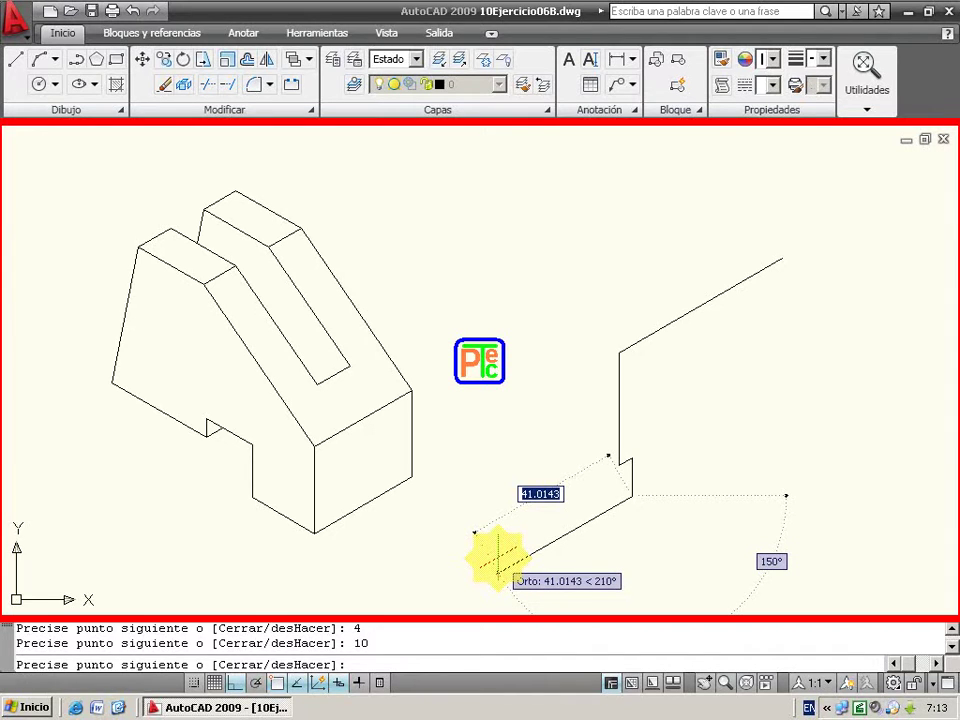
Step: Finish the outline with 12, 25 and 35-unit edges, closing it at the start corner
type("12")
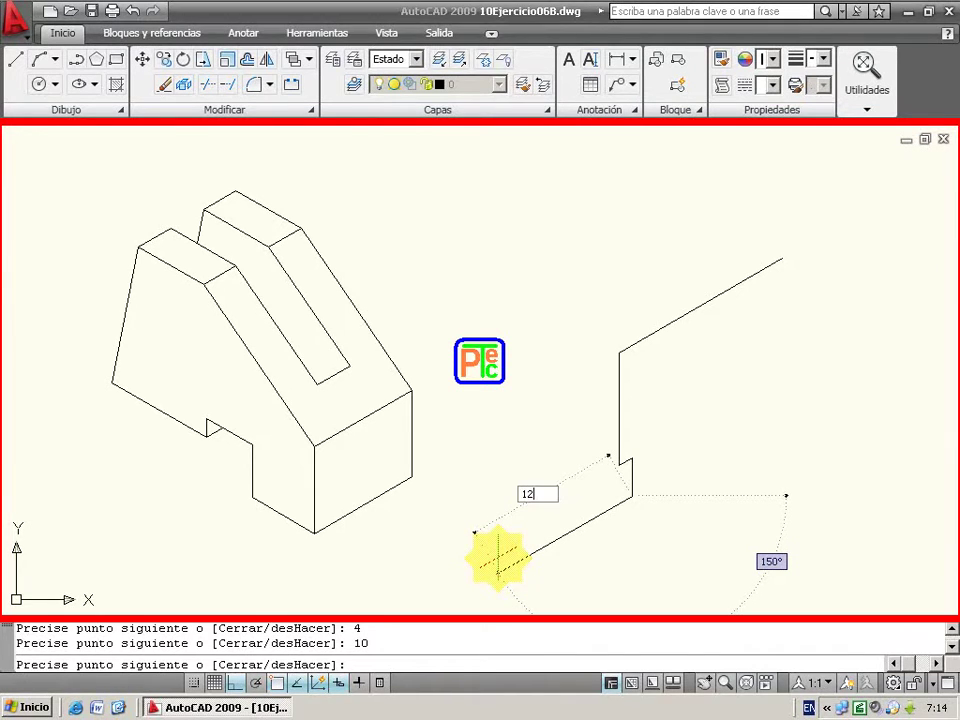
key("Return")
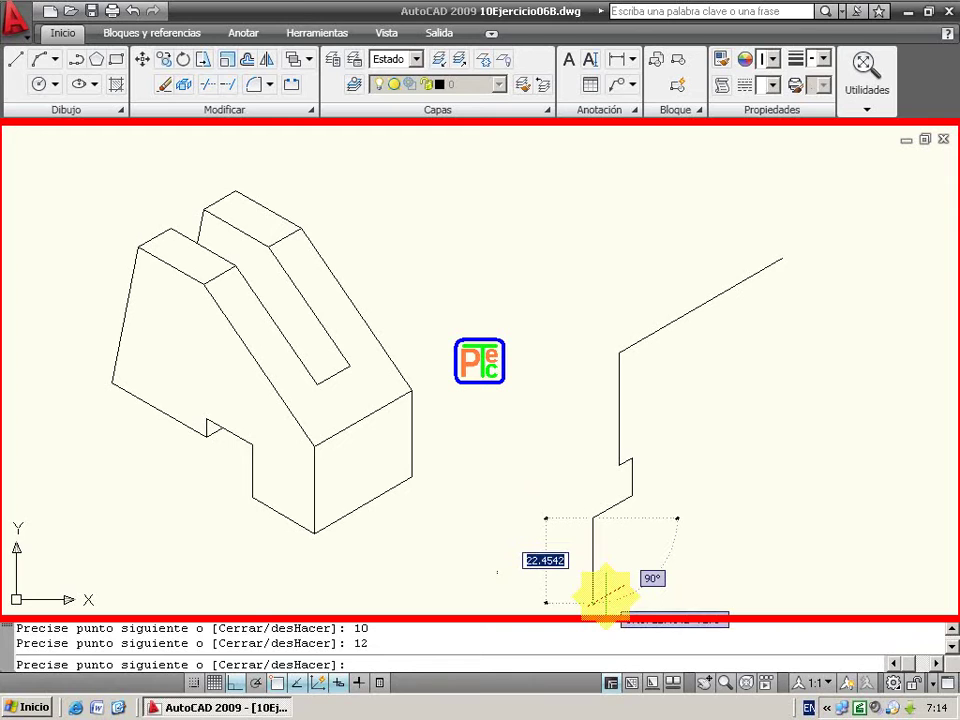
type("25")
key("Return")
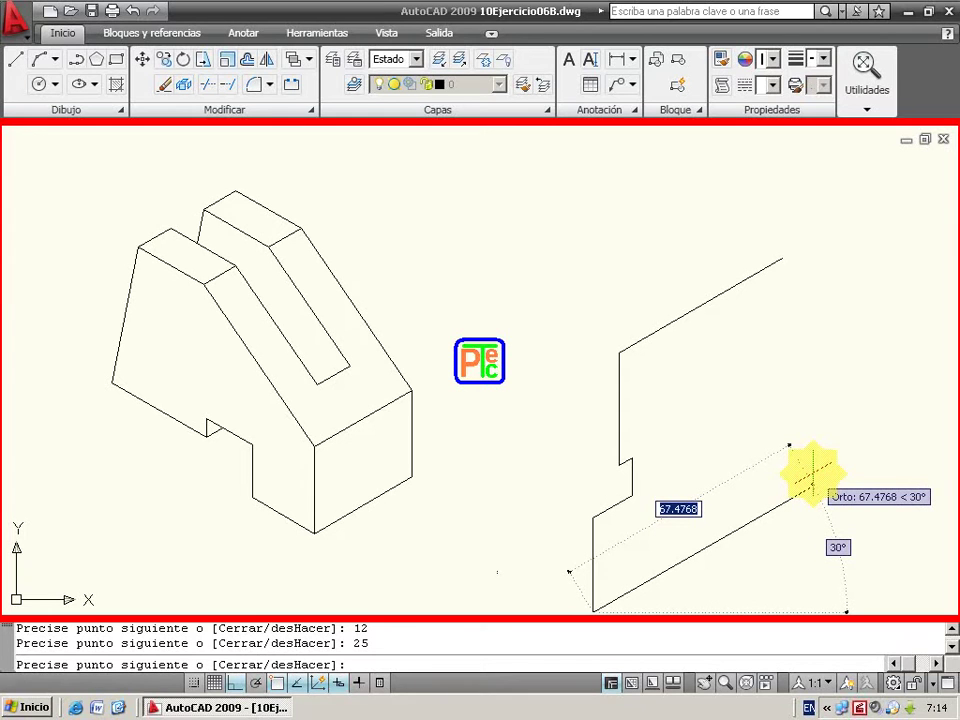
type("32")
key("Return")
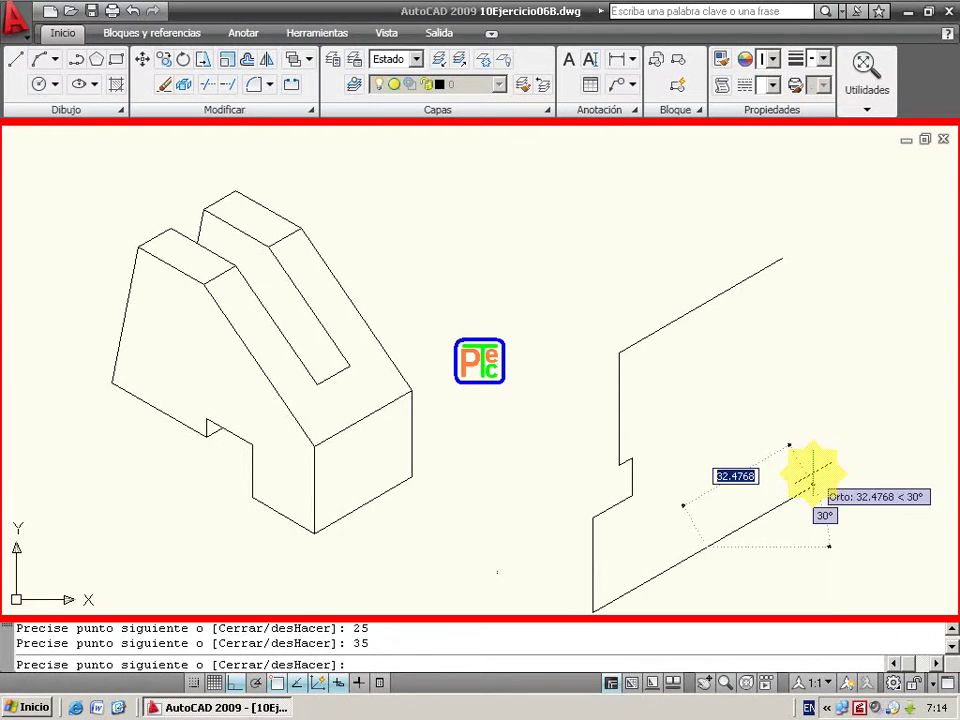
left_click(781, 258)
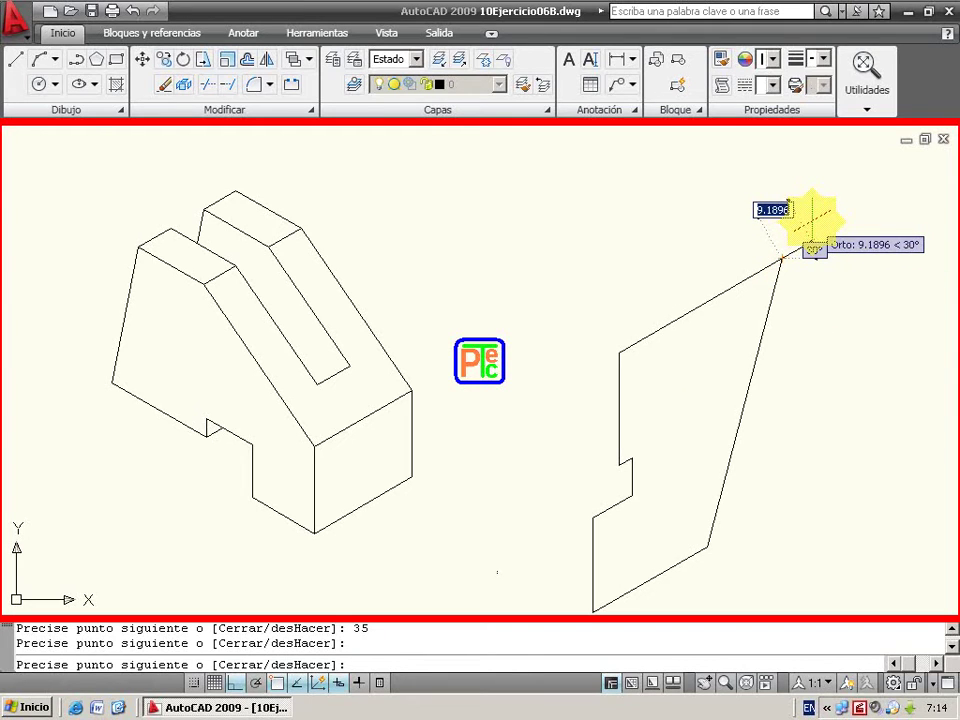
key("Return")
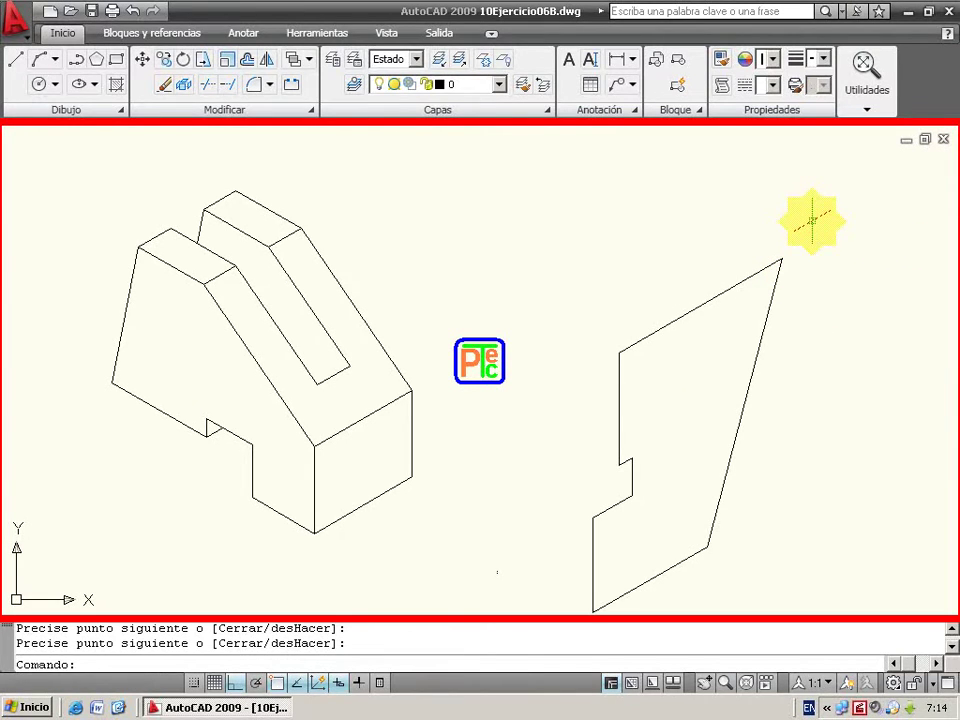
Step: Draw a 65-unit line at 150° from the outline's bottom corner
left_click(15, 58)
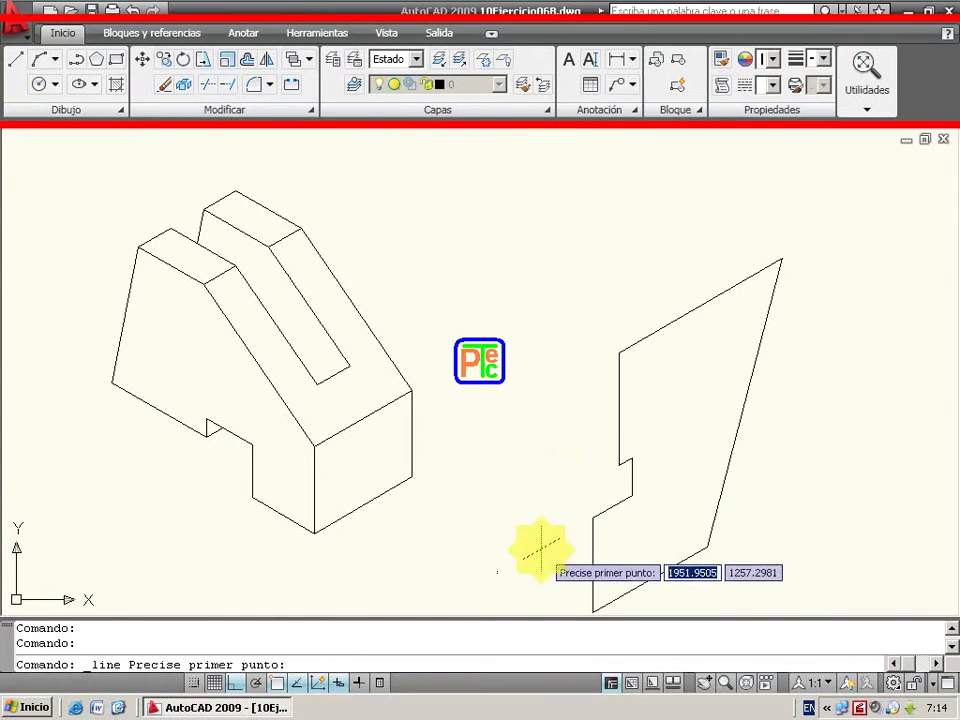
left_click(593, 611)
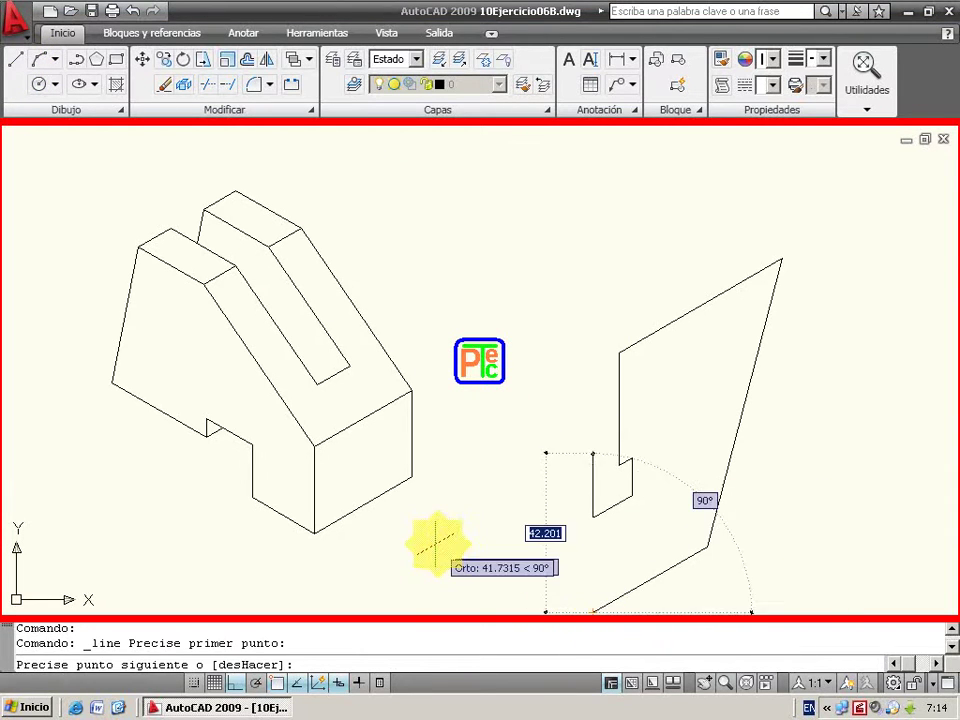
key("F5")
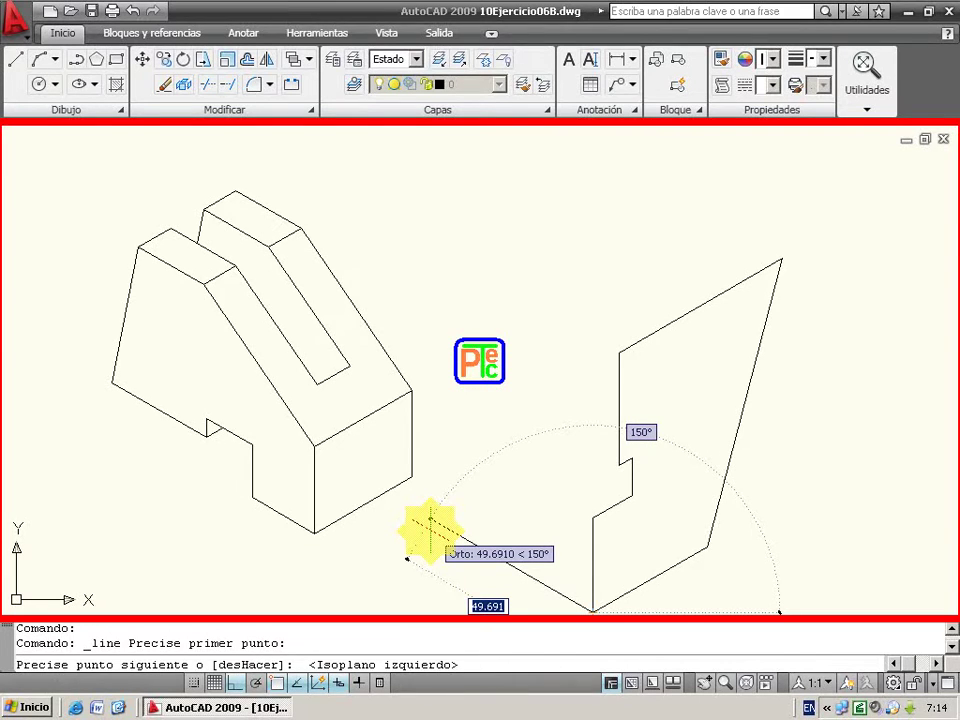
type("65")
key("Return")
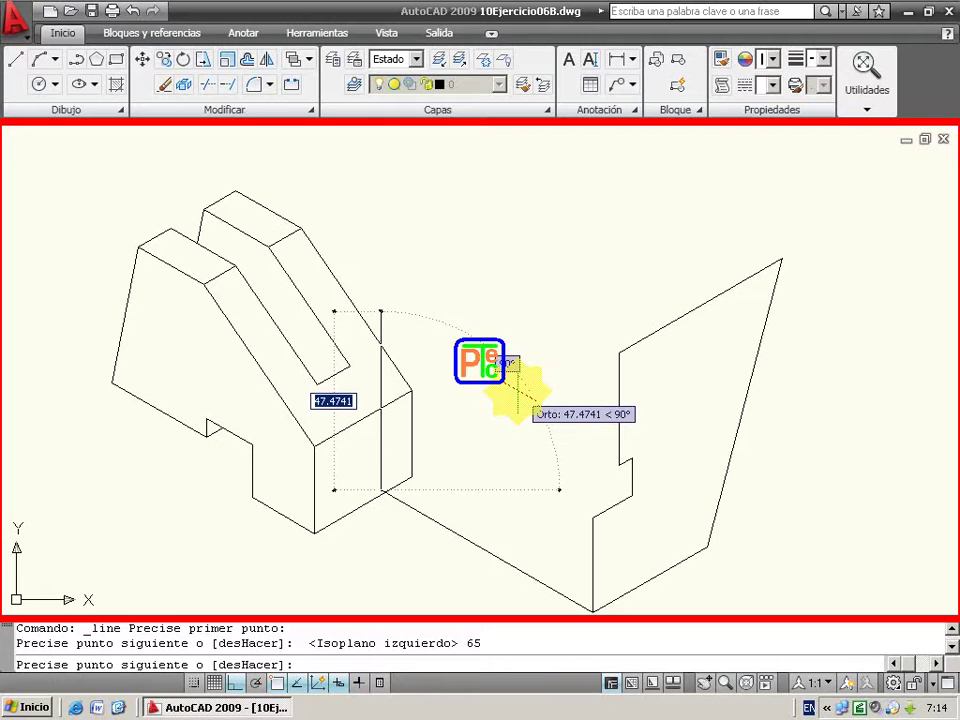
key("Escape")
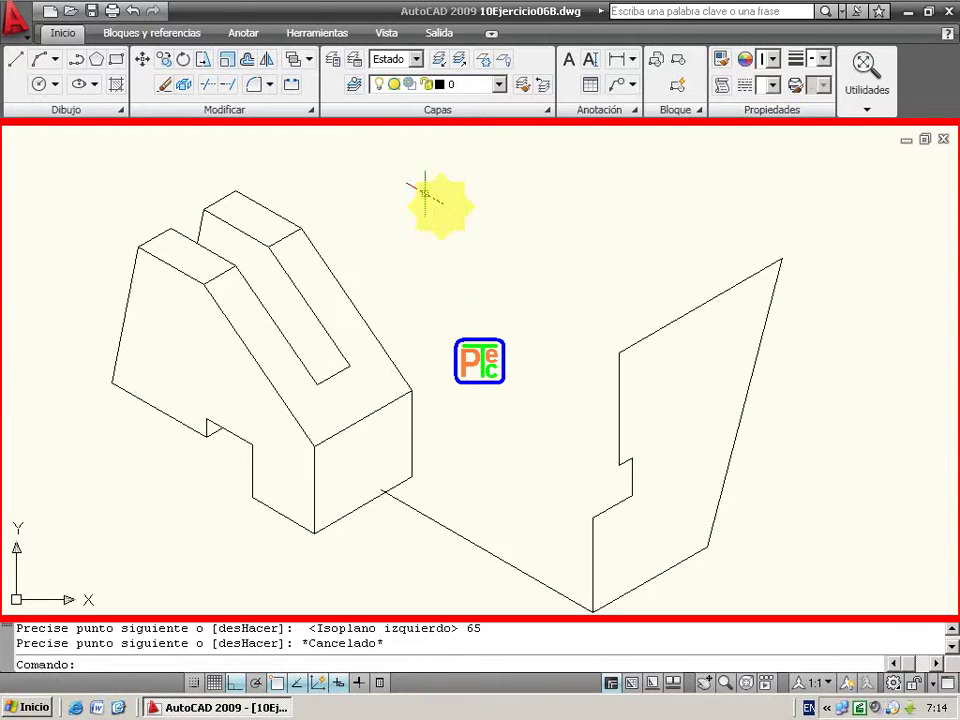
Step: Select the side outline and its slanted lines, then move them 35 units at 30°
left_click(519, 204)
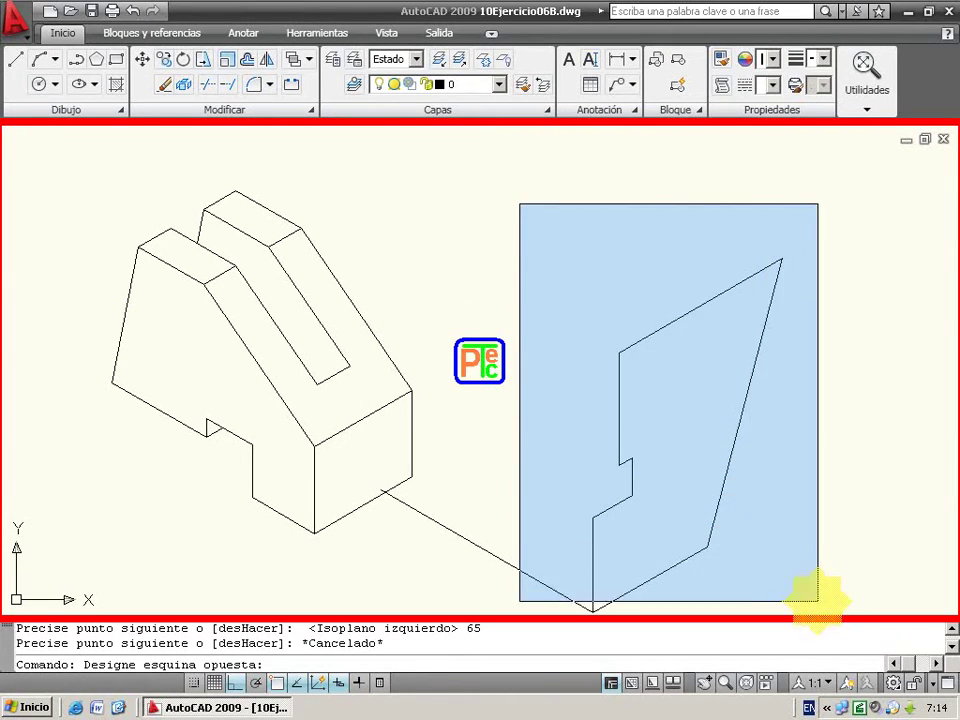
left_click(817, 601)
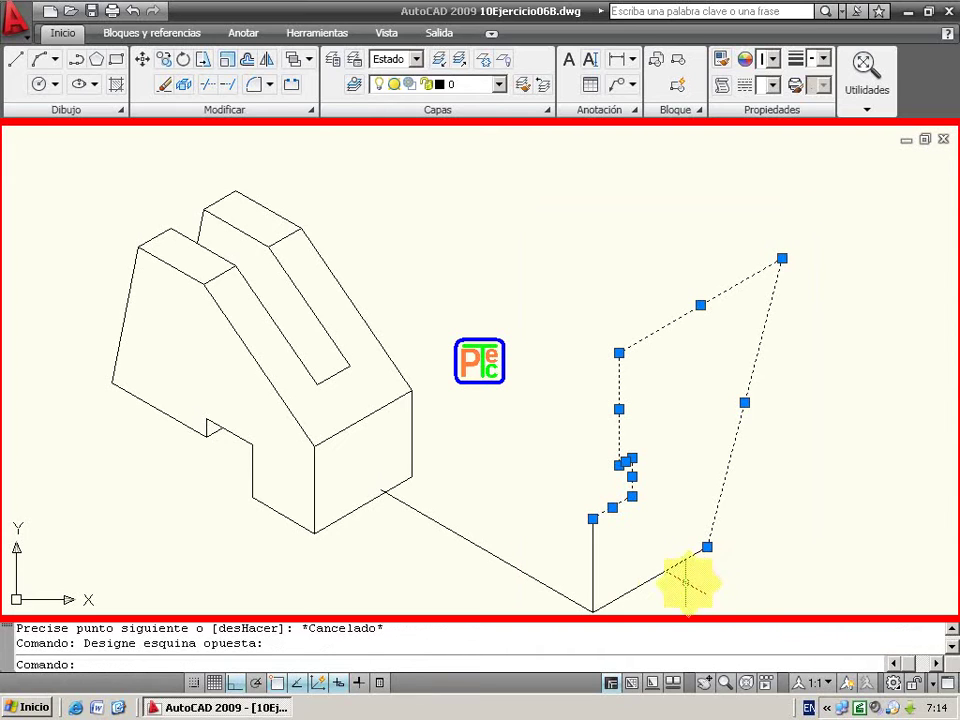
left_click(590, 568)
left_click(525, 573)
left_click(629, 590)
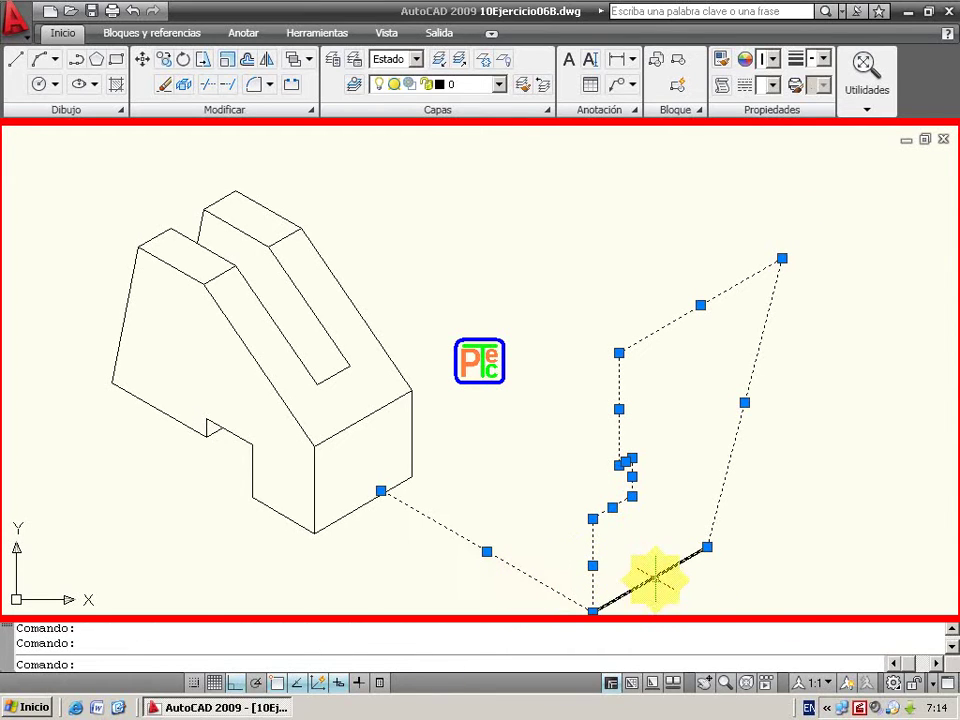
left_click(141, 60)
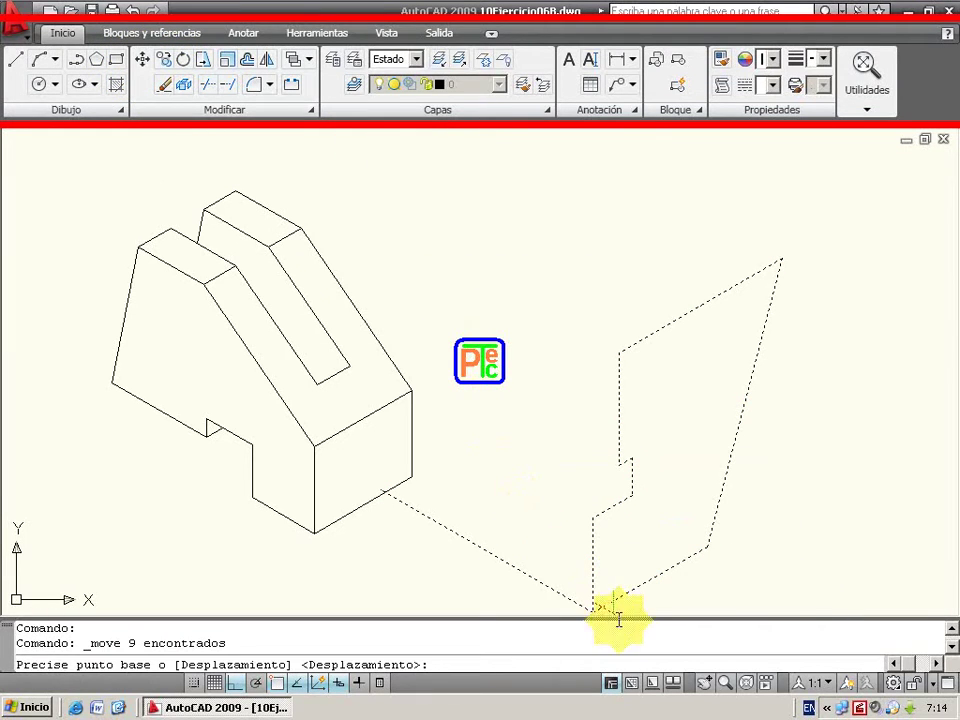
left_click(643, 569)
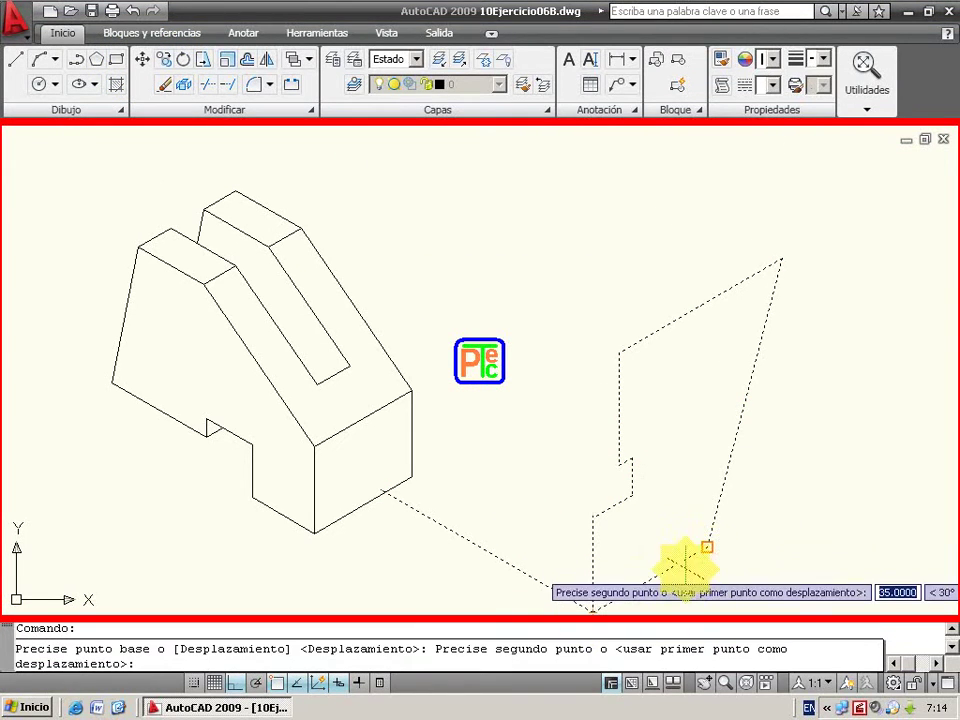
left_click(707, 548)
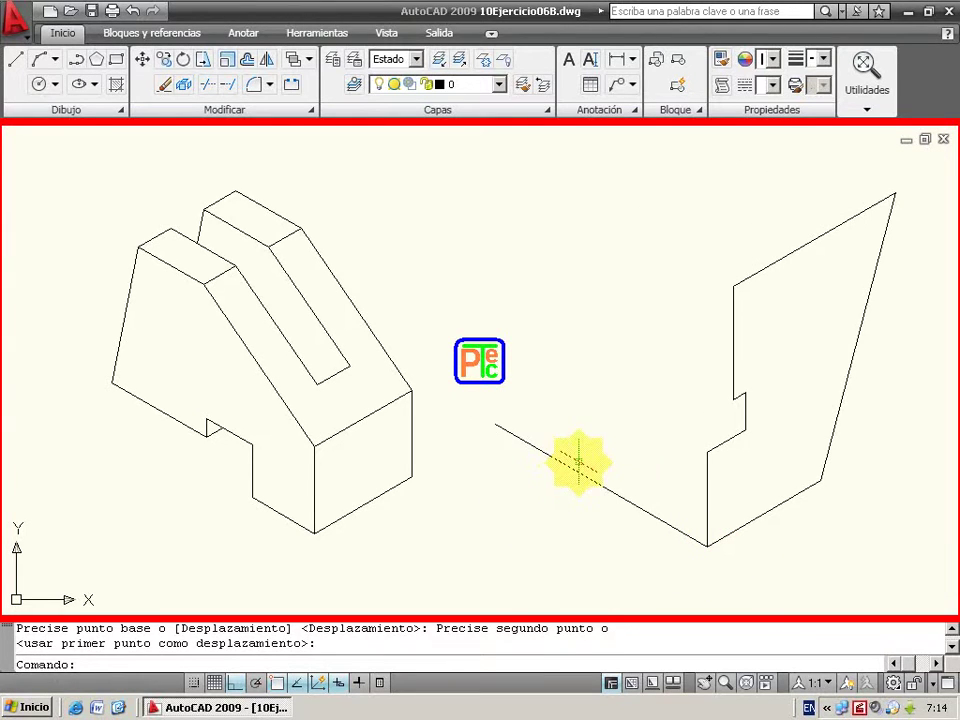
mouse_move(545, 452)
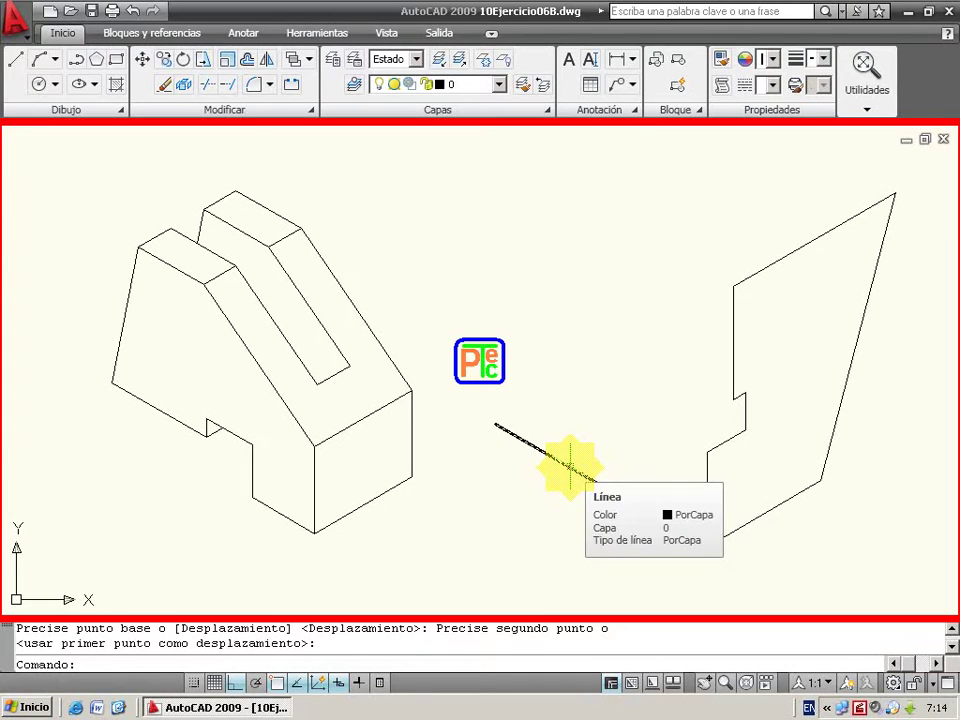
Step: Copy the receding bottom edge to both step corners and the top corner of the face
left_click(569, 465)
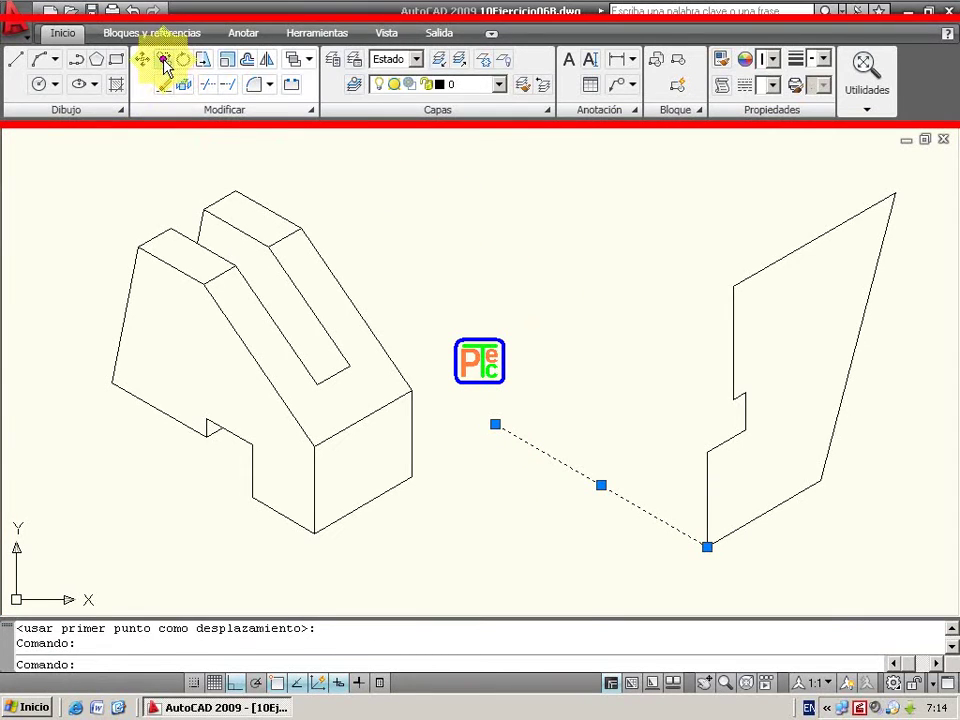
left_click(164, 59)
left_click(707, 545)
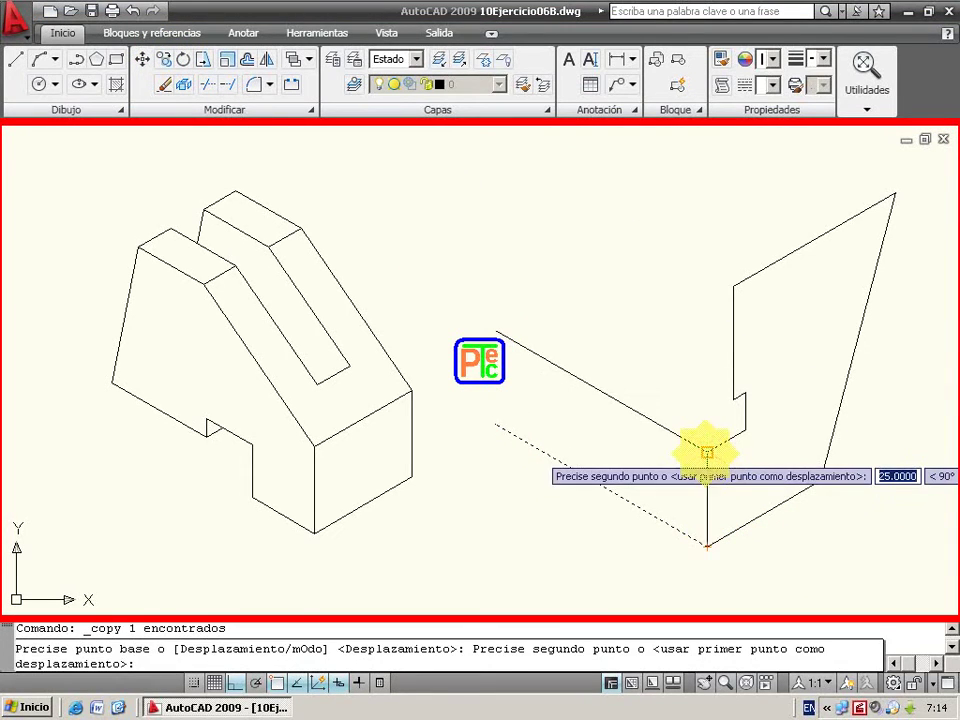
left_click(743, 427)
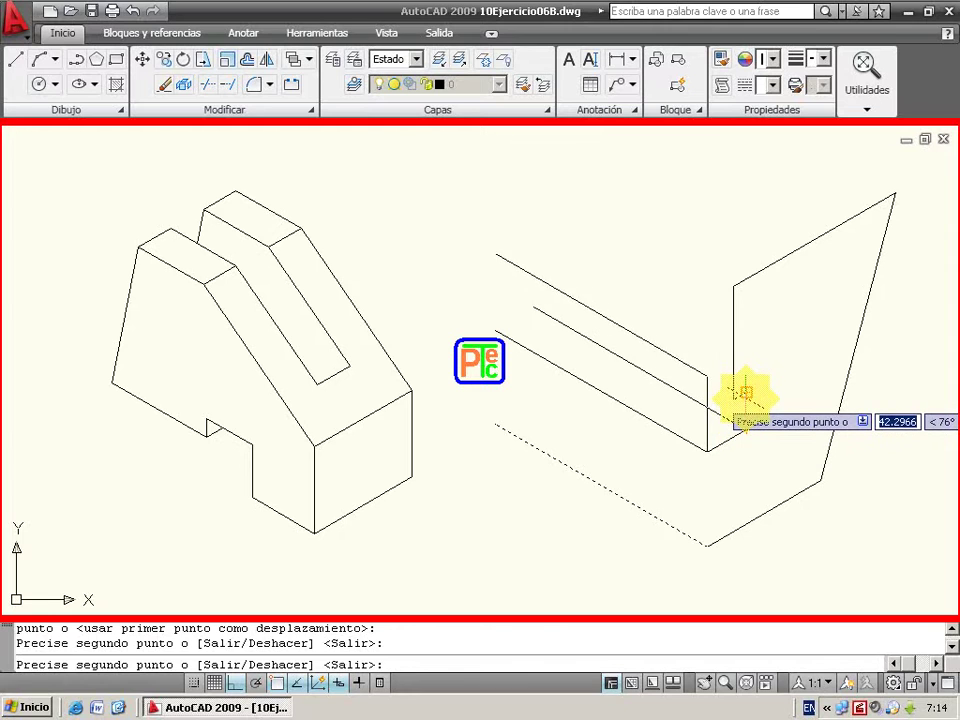
left_click(737, 394)
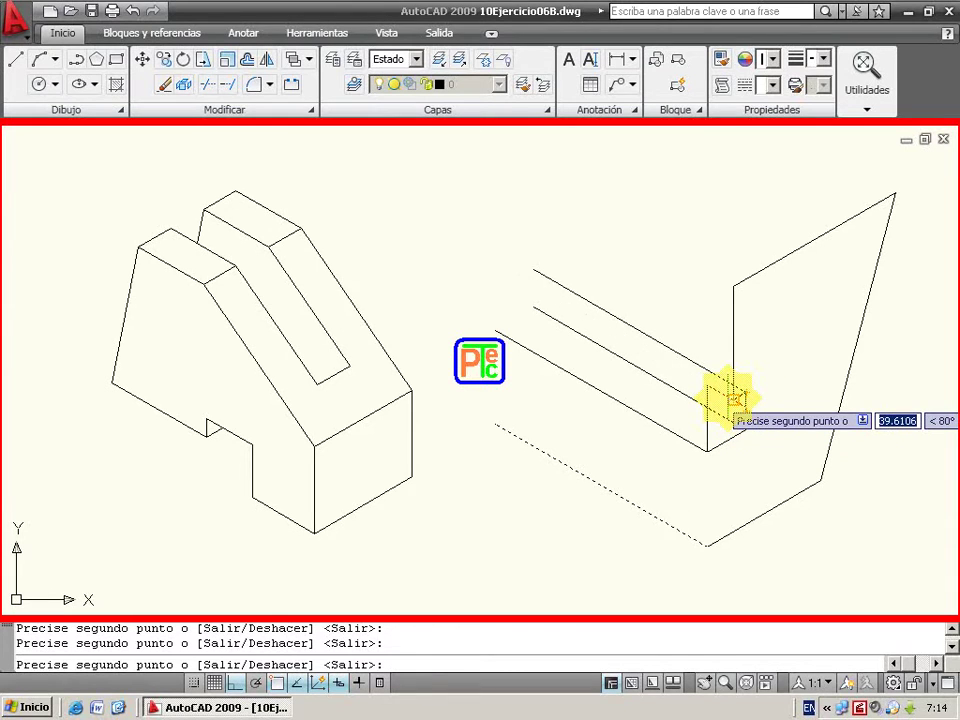
left_click(735, 285)
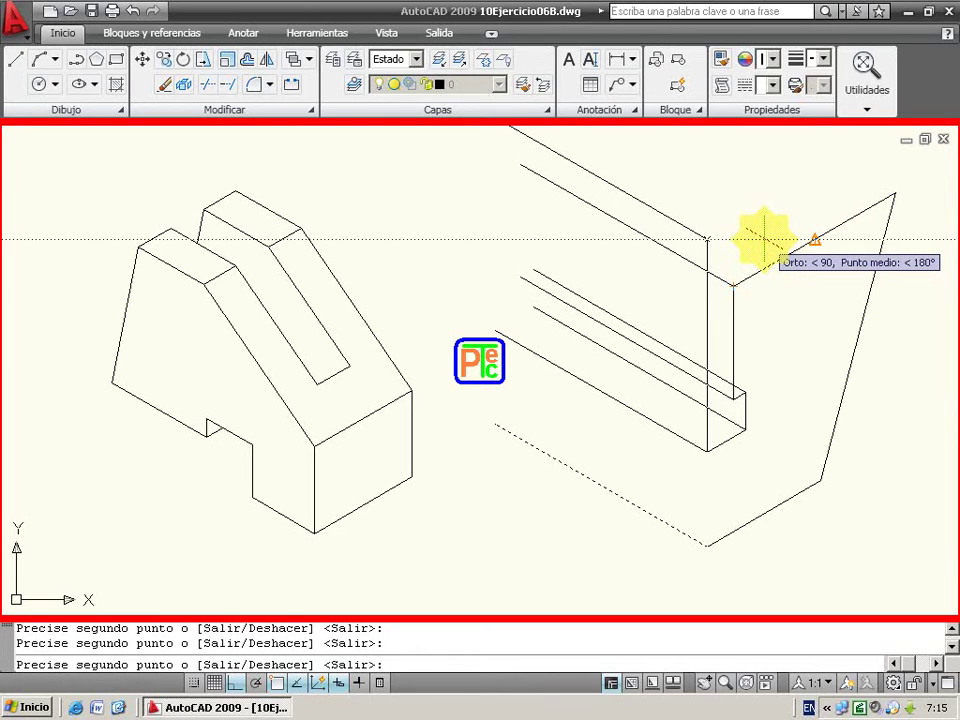
key("Escape")
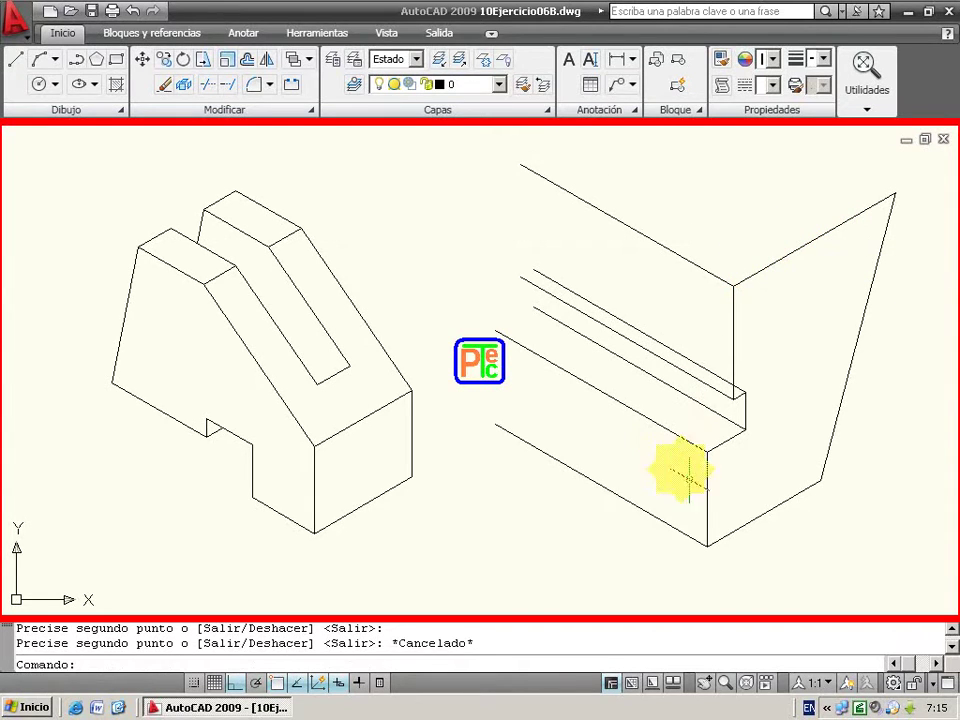
Step: Copy the step-profile edges to the far end of the block
left_click(707, 495)
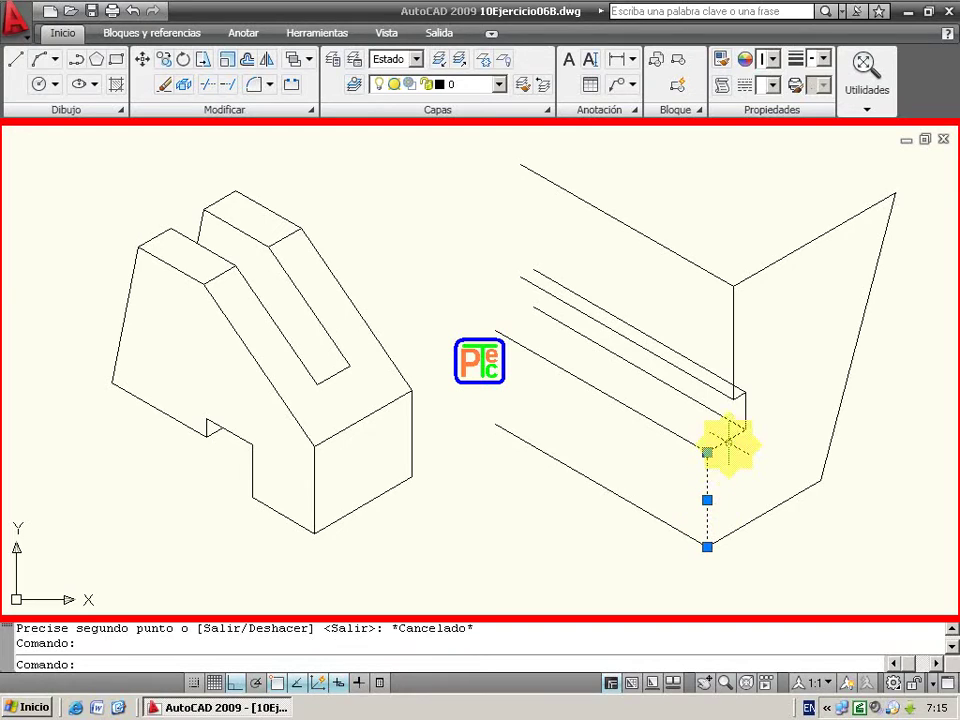
left_click(728, 443)
left_click(741, 397)
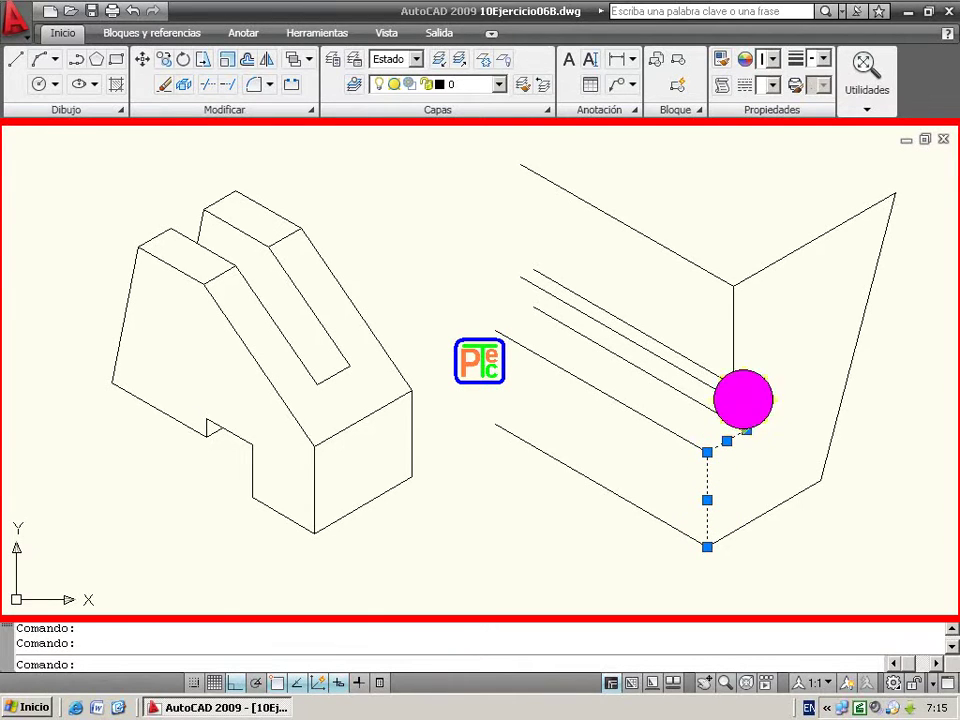
left_click(733, 364)
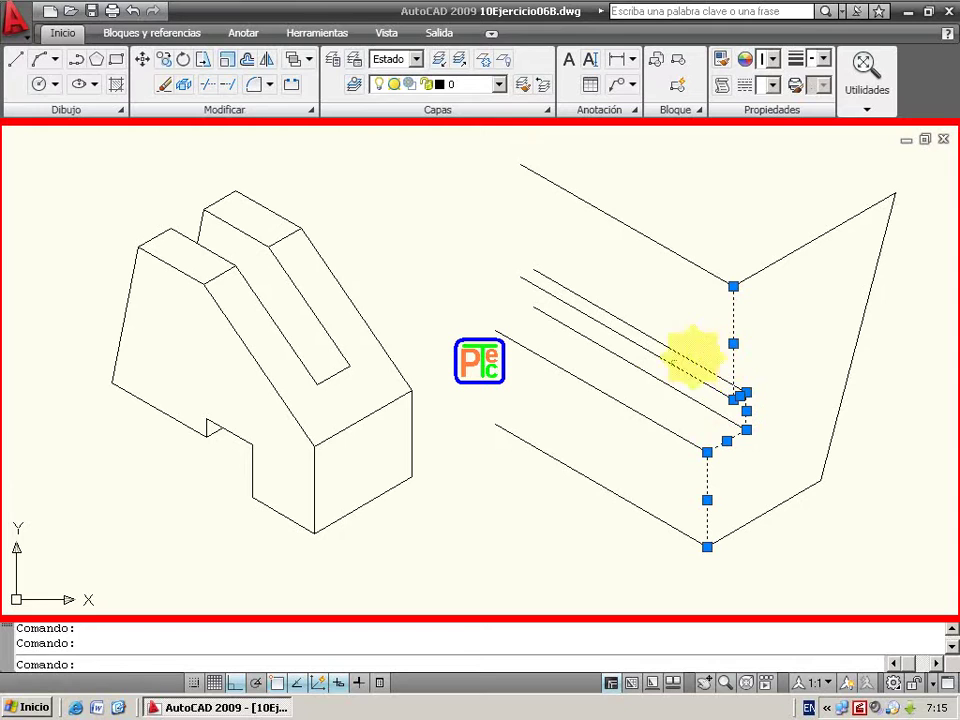
left_click(163, 59)
left_click(706, 543)
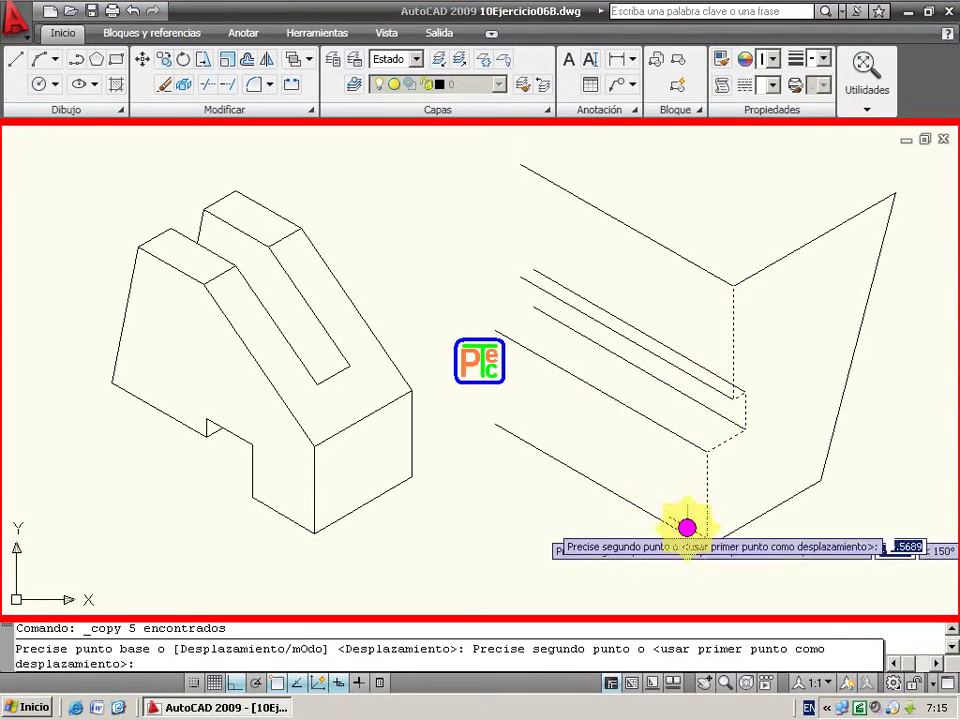
left_click(498, 415)
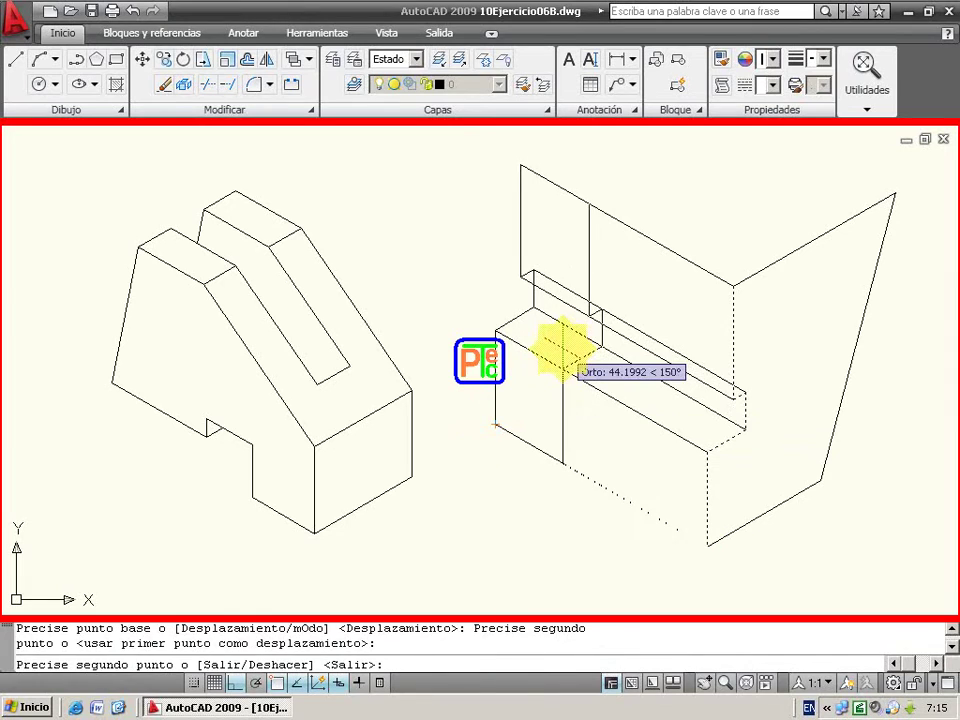
key("Return")
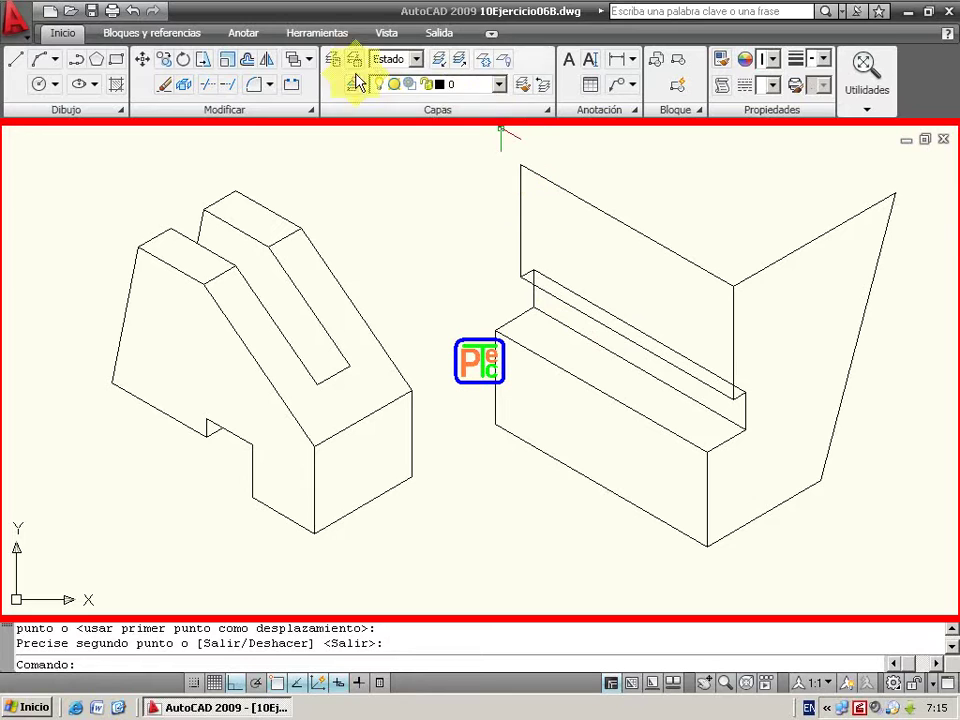
Step: Trim three overhanging line ends at the step's back corner, using all edges as boundaries
left_click(209, 86)
key("Return")
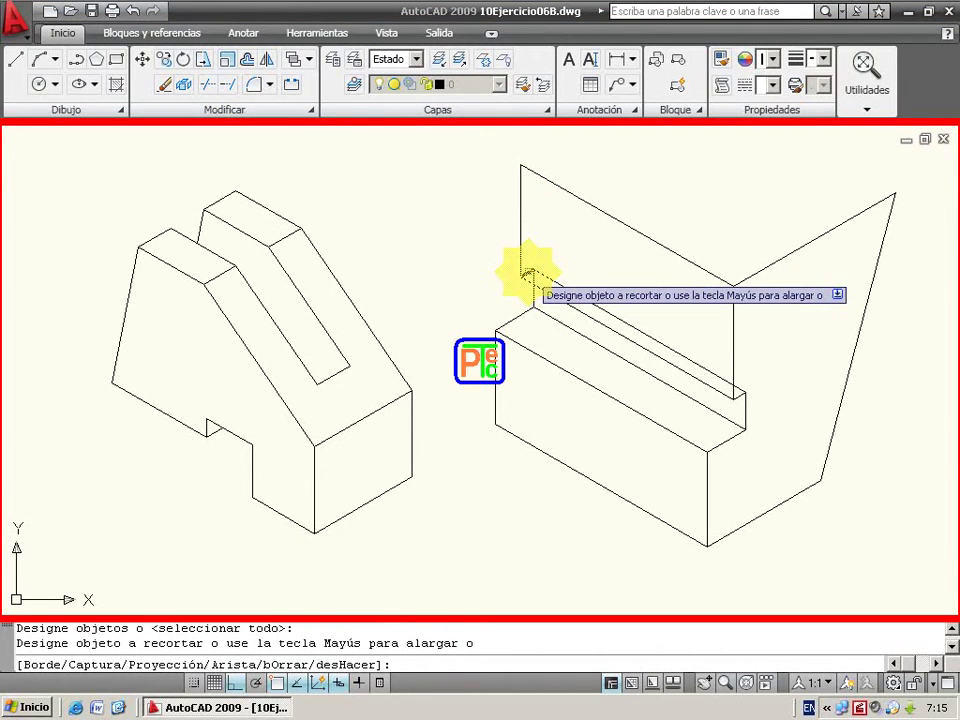
left_click(538, 278)
left_click(546, 278)
left_click(531, 274)
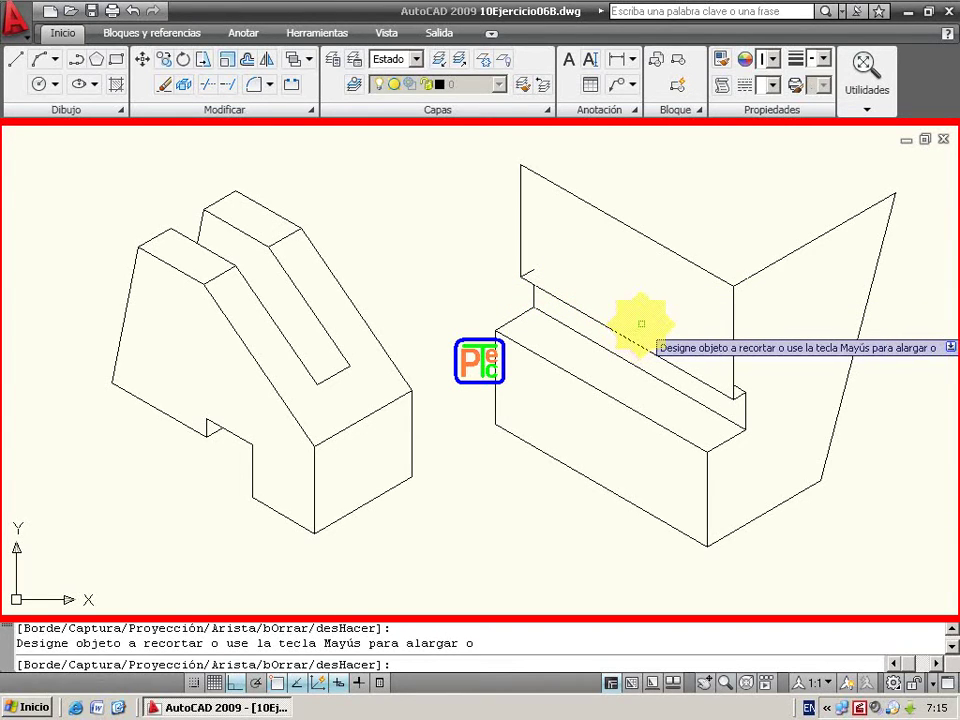
key("Return")
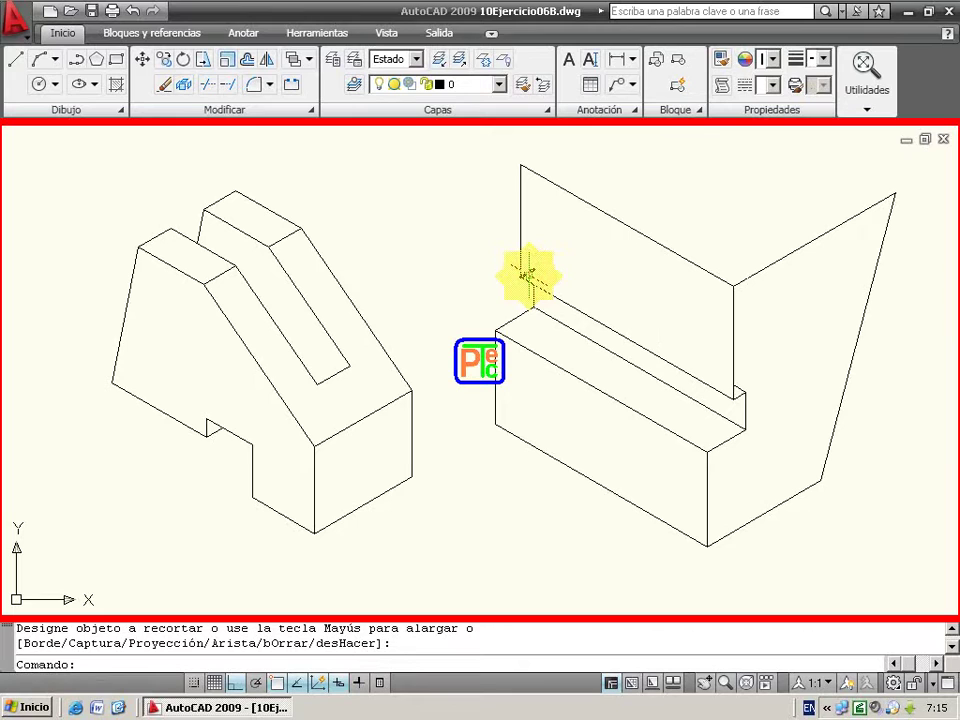
left_click(528, 272)
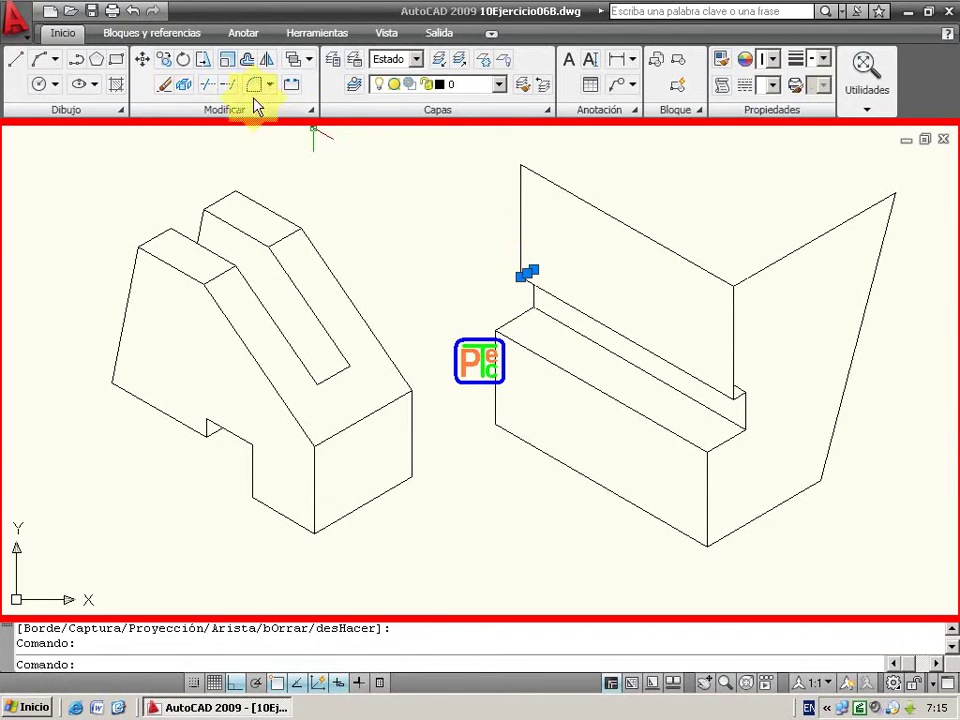
Step: Erase the leftover edge at the step's back corner and pan to centre the block
left_click(166, 88)
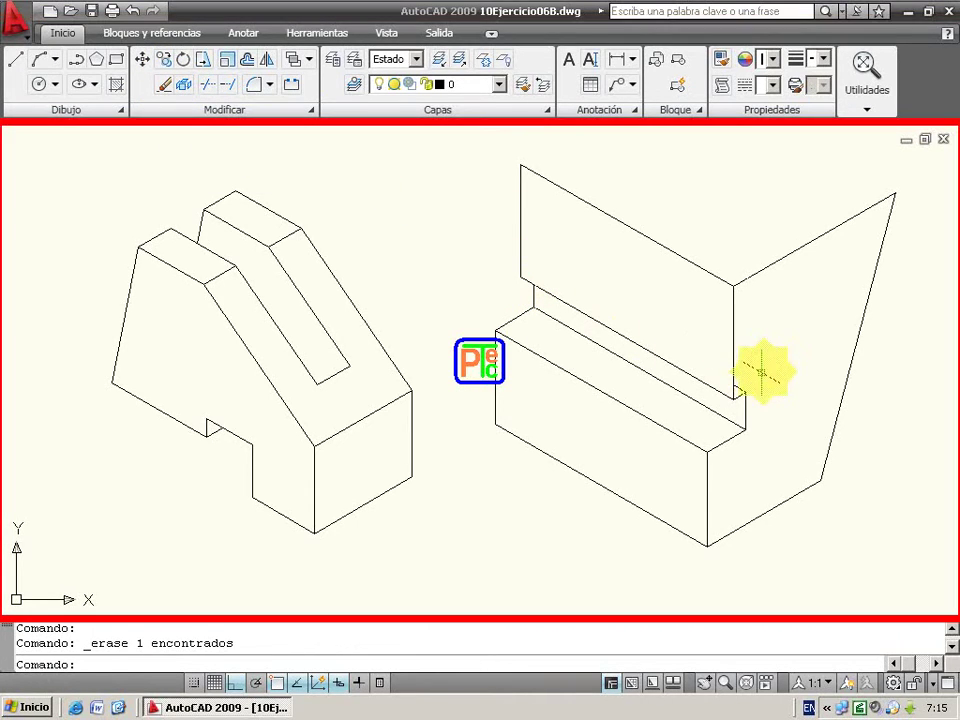
mouse_move(737, 388)
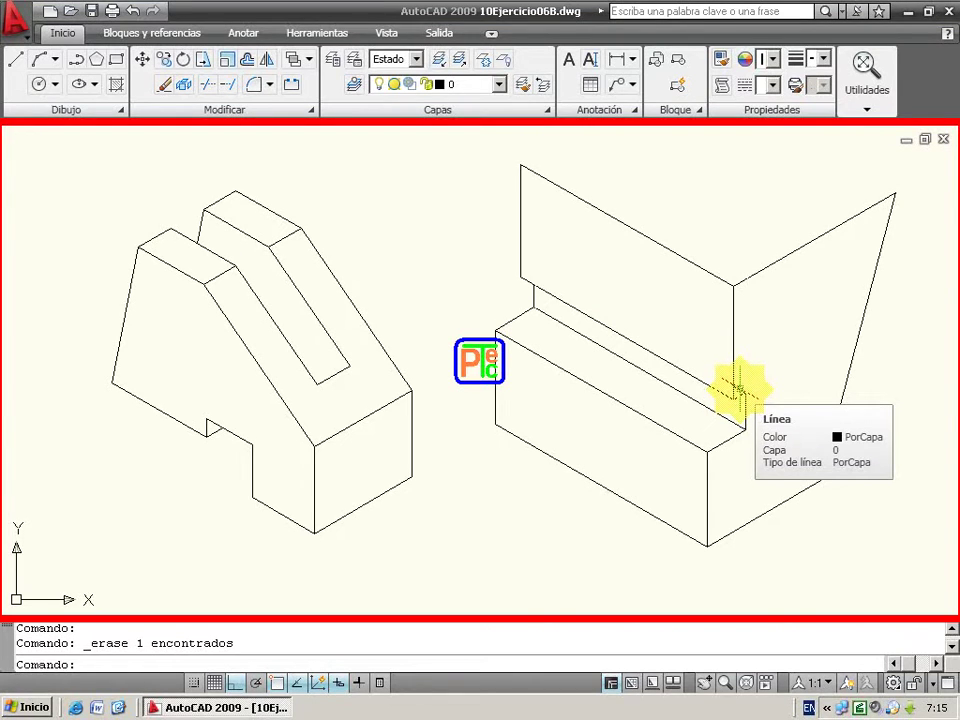
left_click(738, 388)
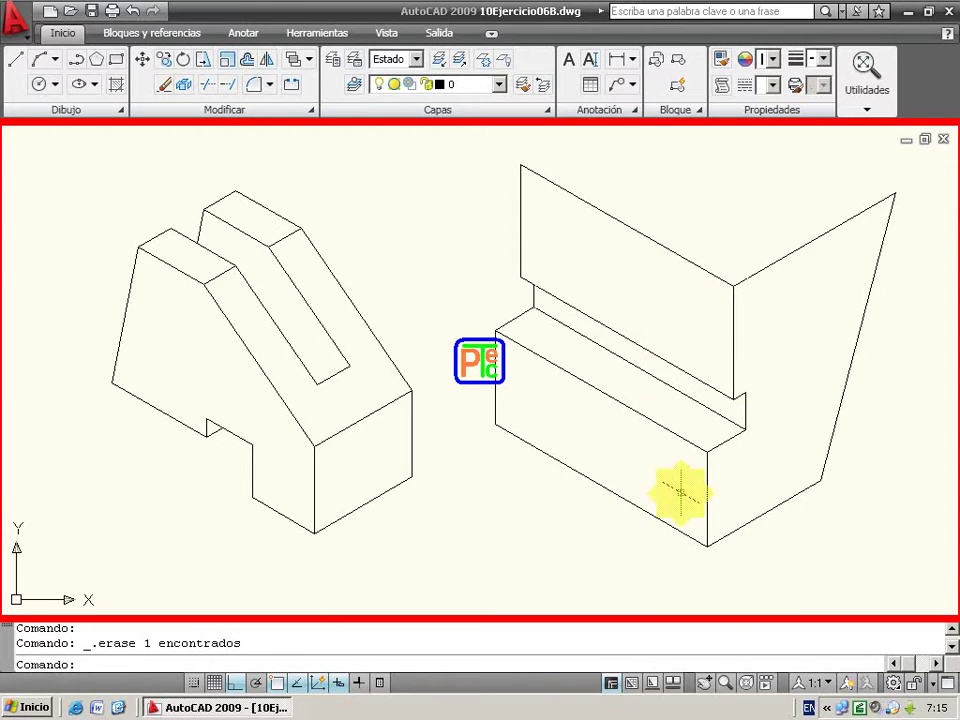
left_click(705, 682)
left_click_drag(707, 439, 557, 509)
key("Escape")
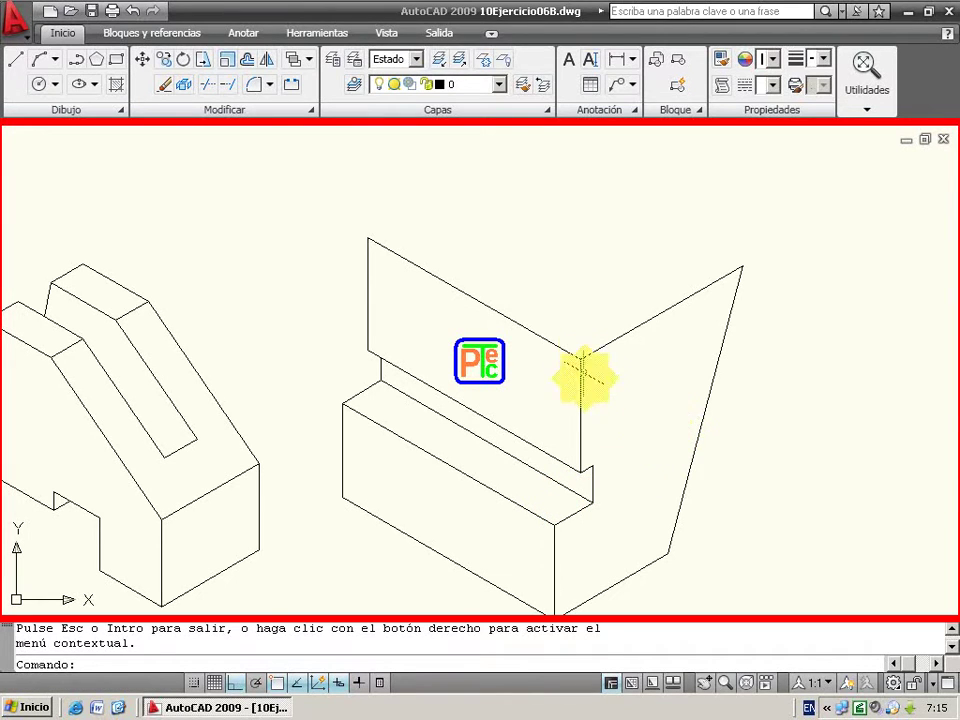
Step: Copy the sloped top edge to the block's upper-left corner, then begin a line at the top back corner
left_click(615, 339)
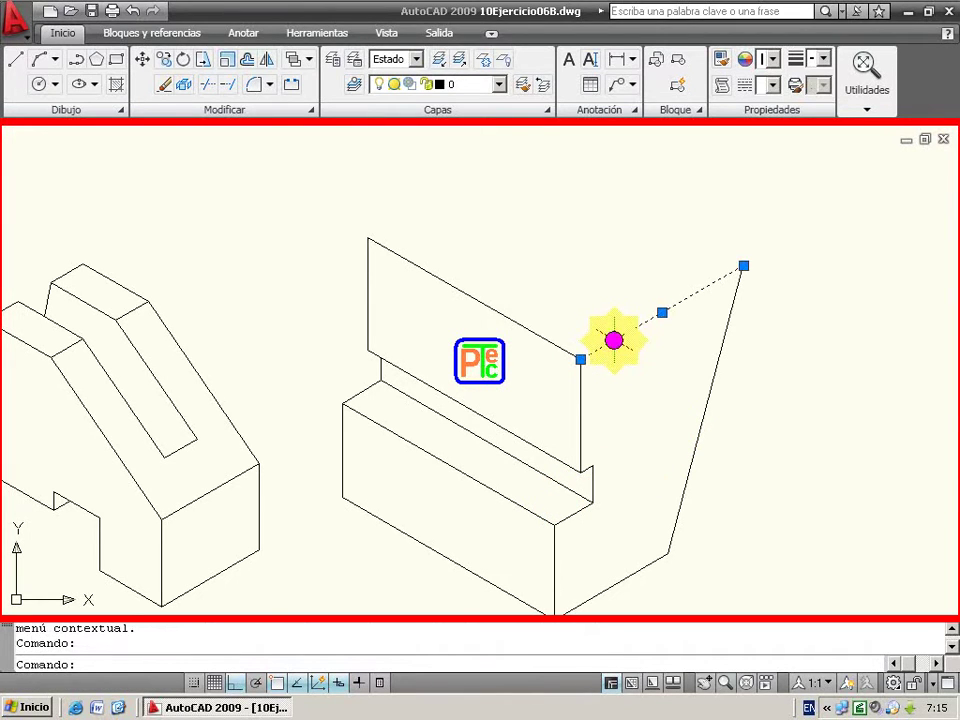
left_click(168, 67)
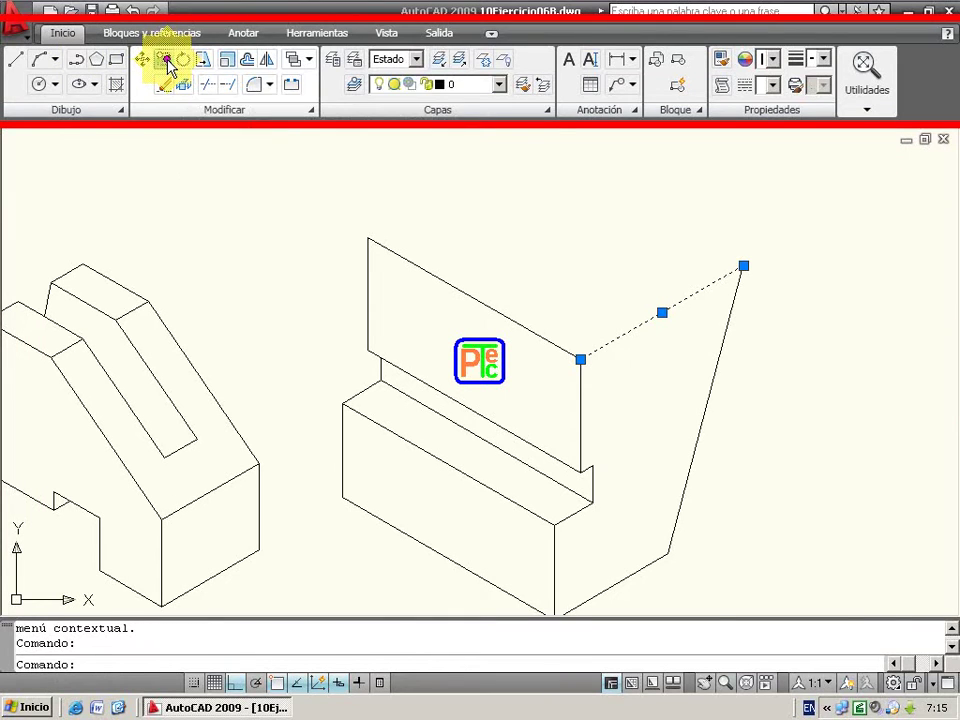
left_click(581, 358)
left_click(368, 238)
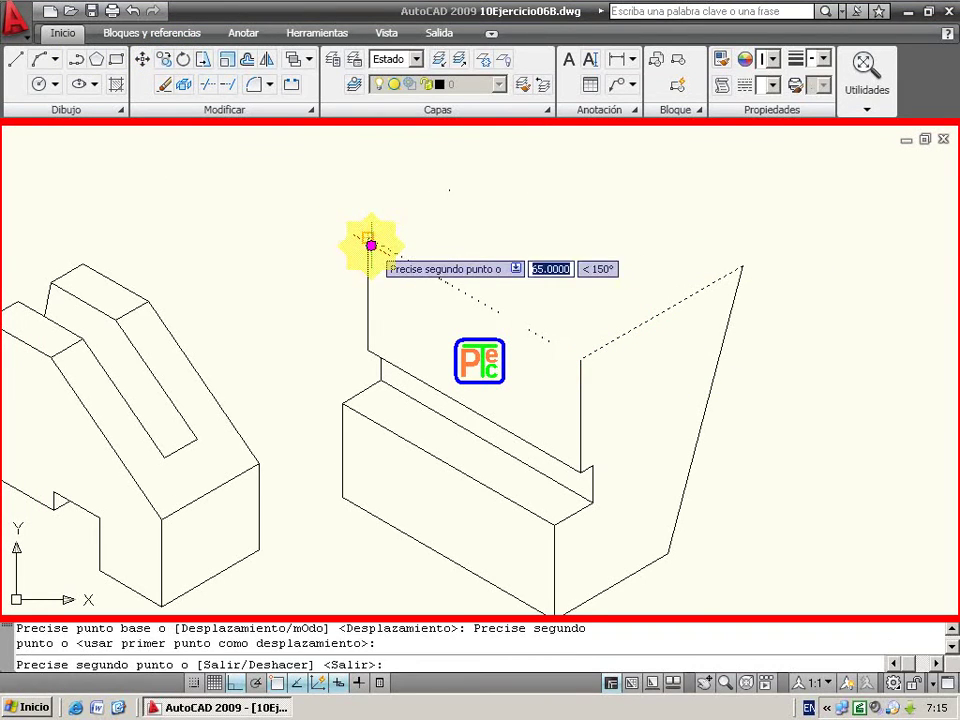
key("Return")
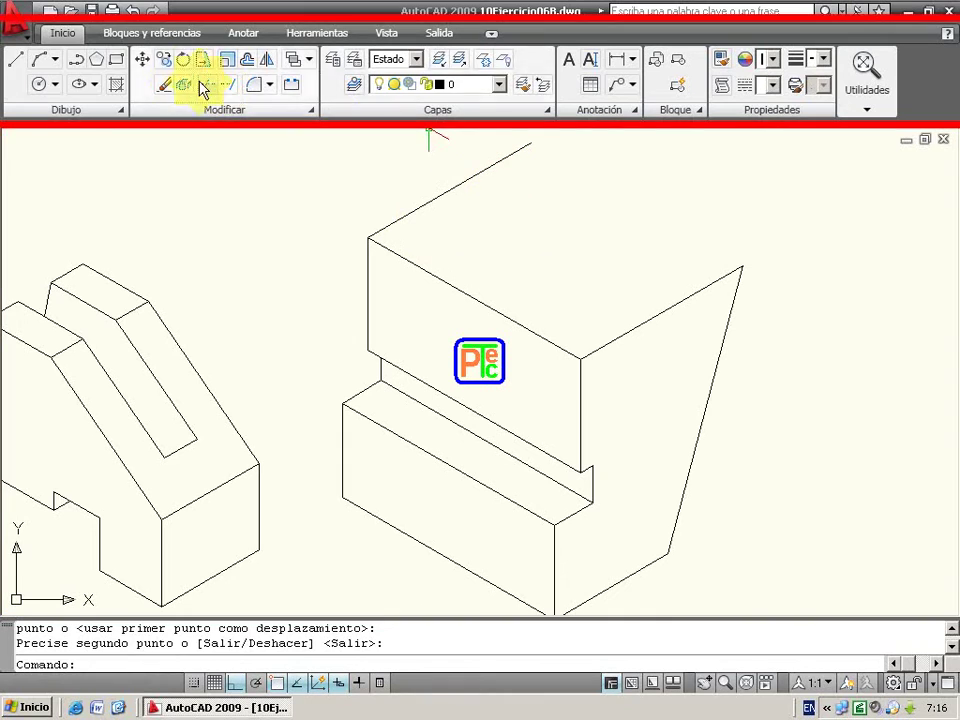
left_click(16, 59)
left_click(530, 143)
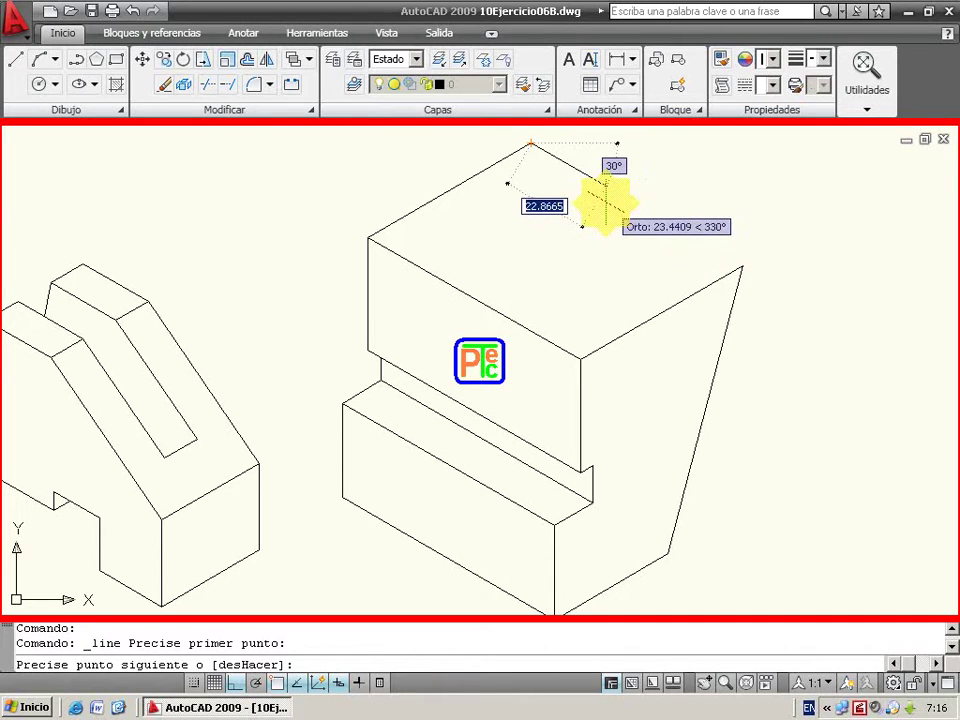
Step: Draw two 10-unit segments from the top back corner, the second on the top isoplane
type("10")
key("Return")
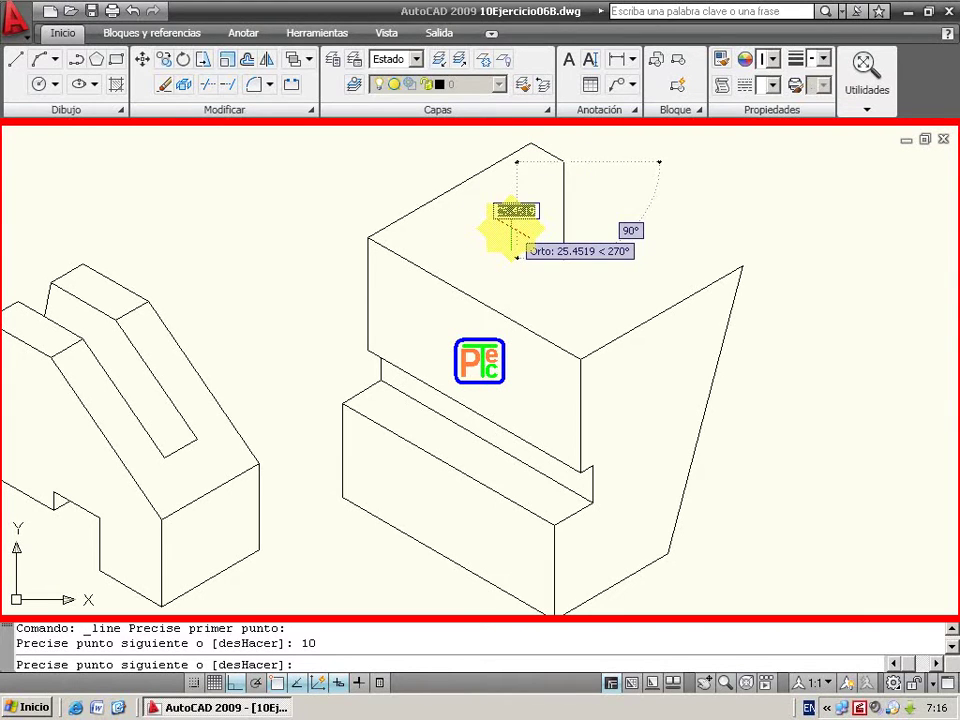
key("F5")
type("10")
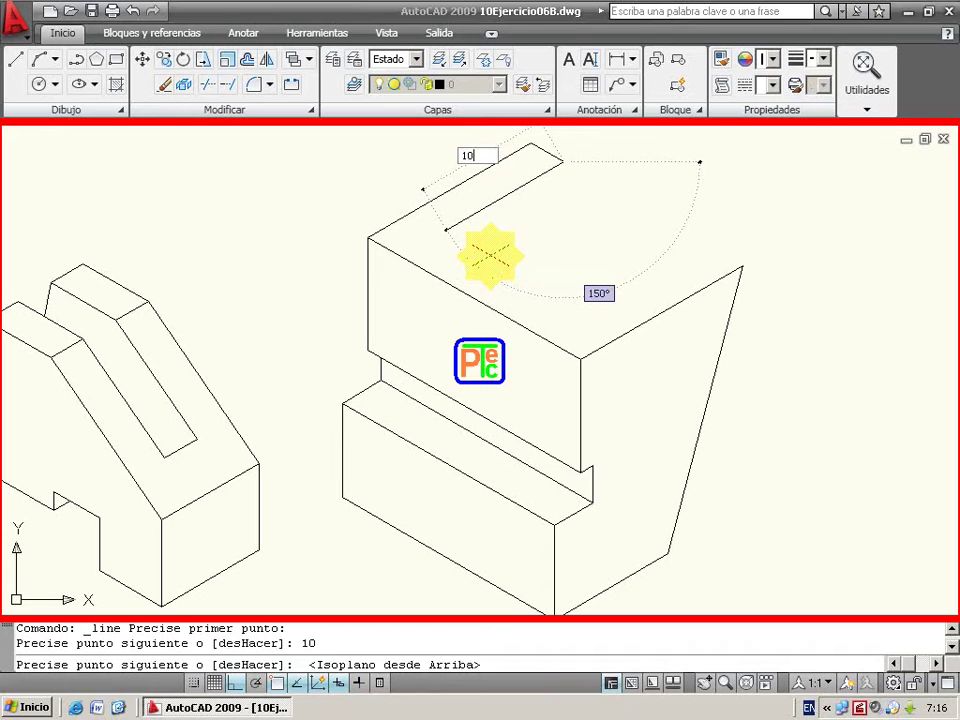
key("Return")
key("Return")
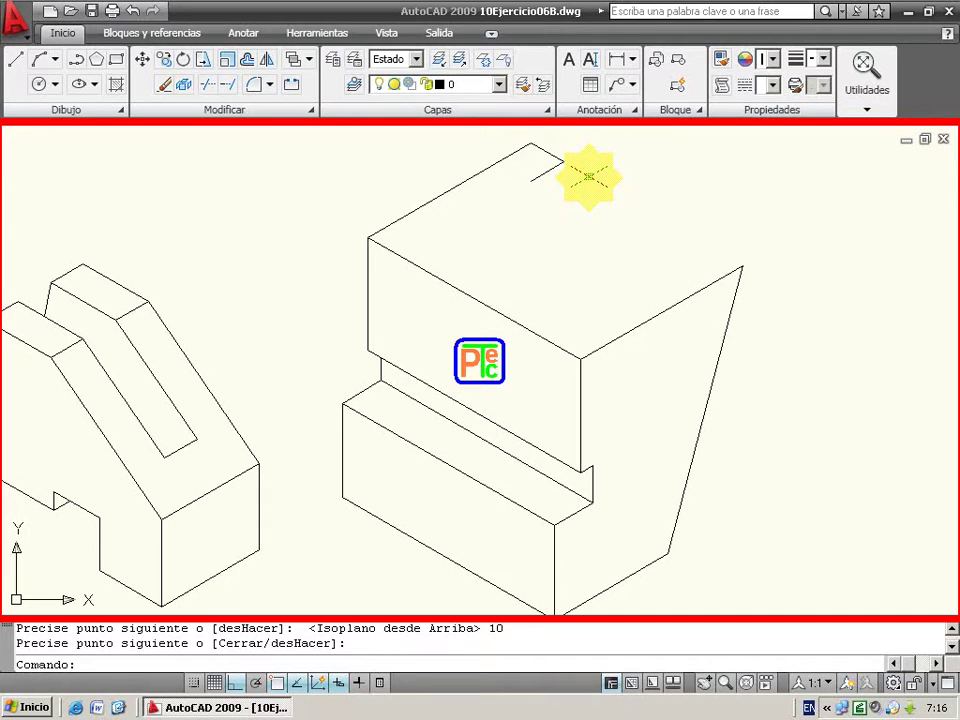
Step: Draw the 5-unit notch edge and its next corner on the top edge
left_click(16, 58)
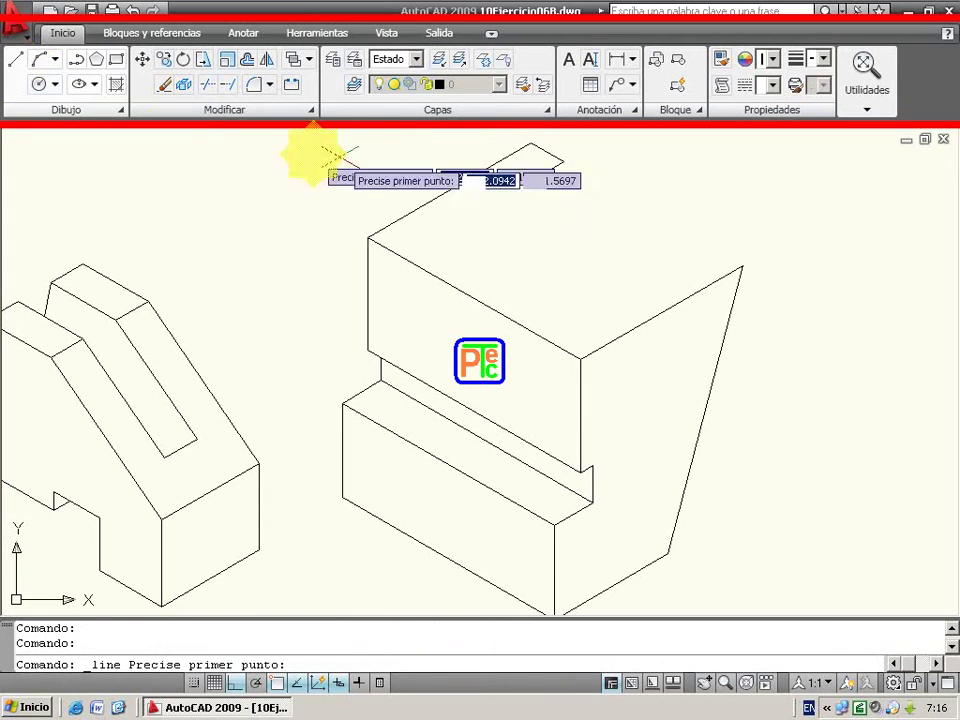
left_click(563, 161)
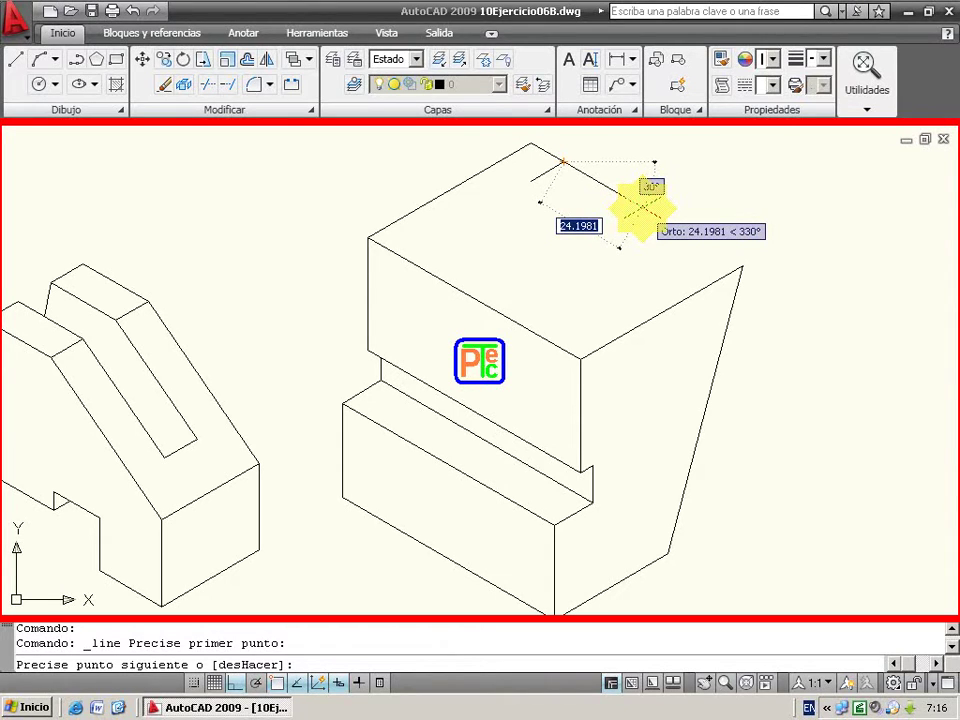
type("5")
key("Return")
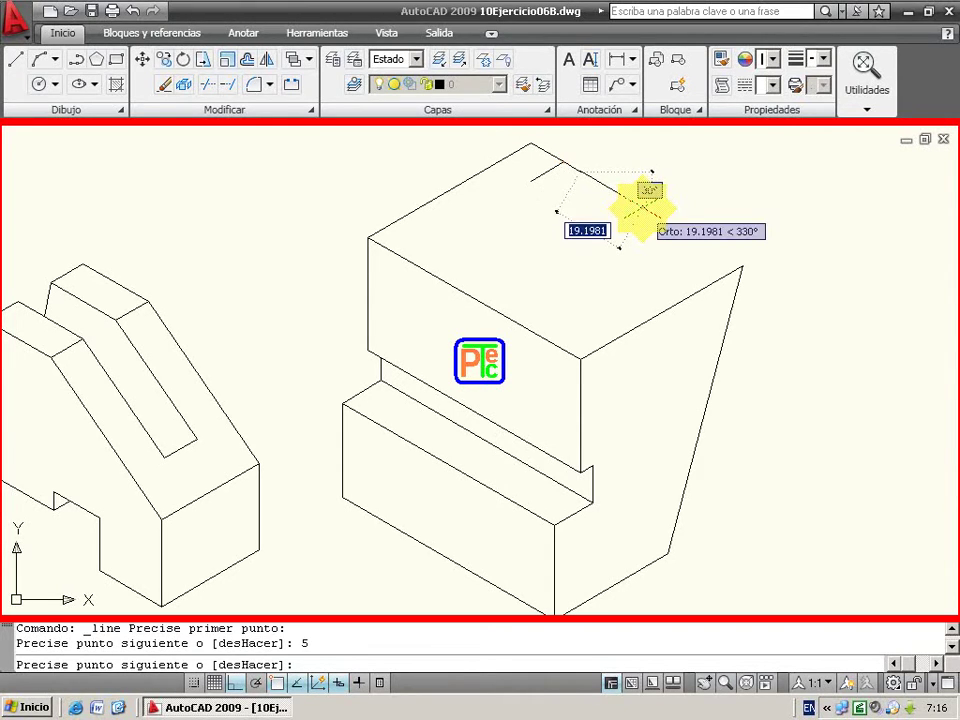
left_click(535, 175)
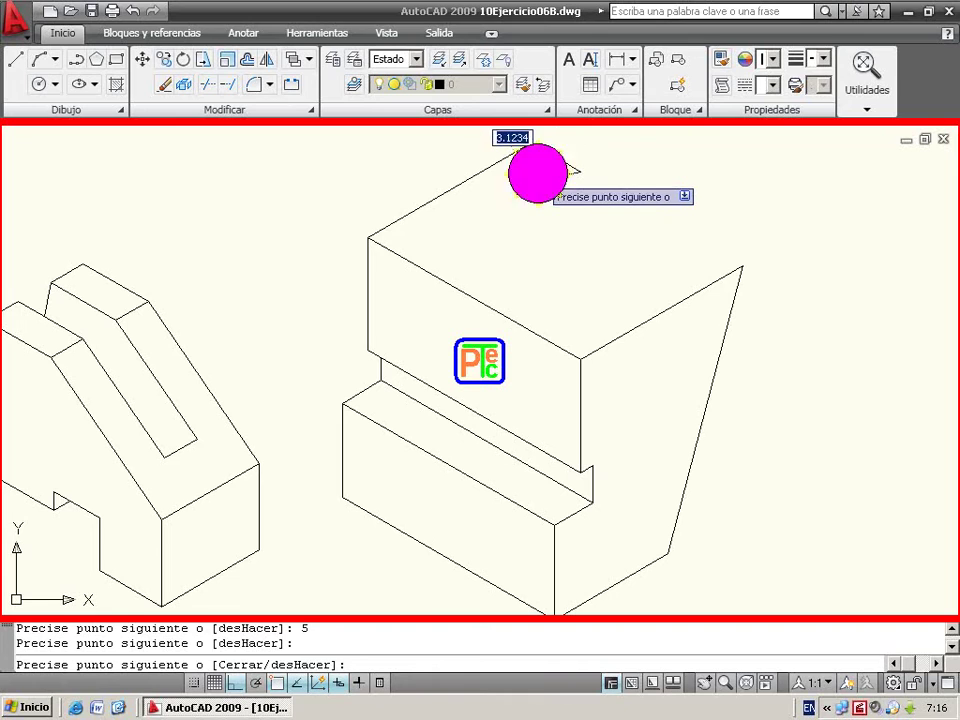
key("Return")
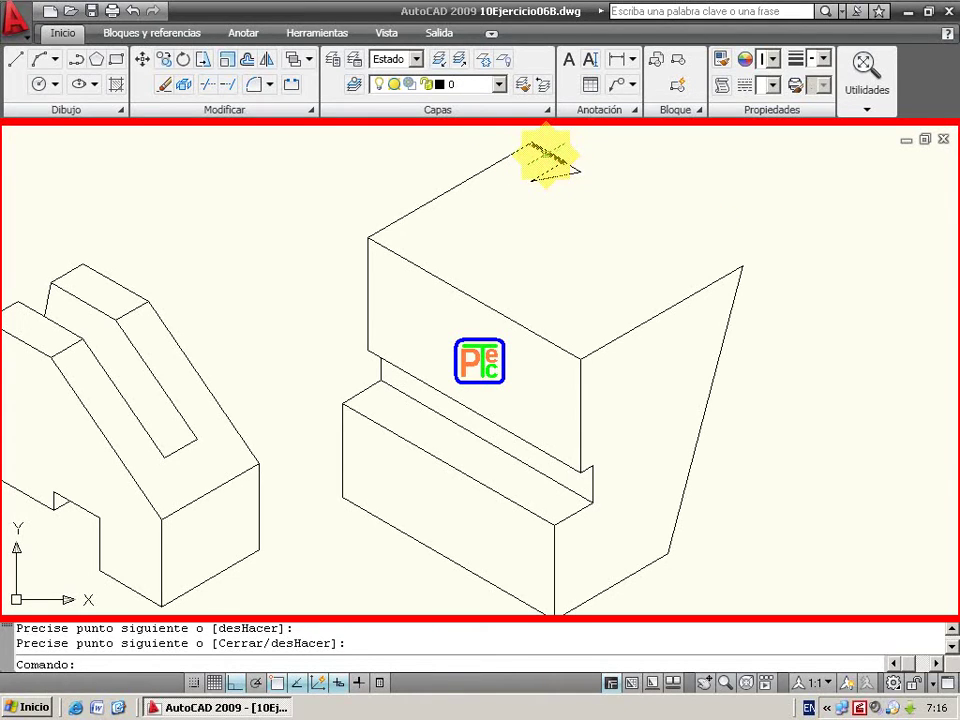
left_click(164, 59)
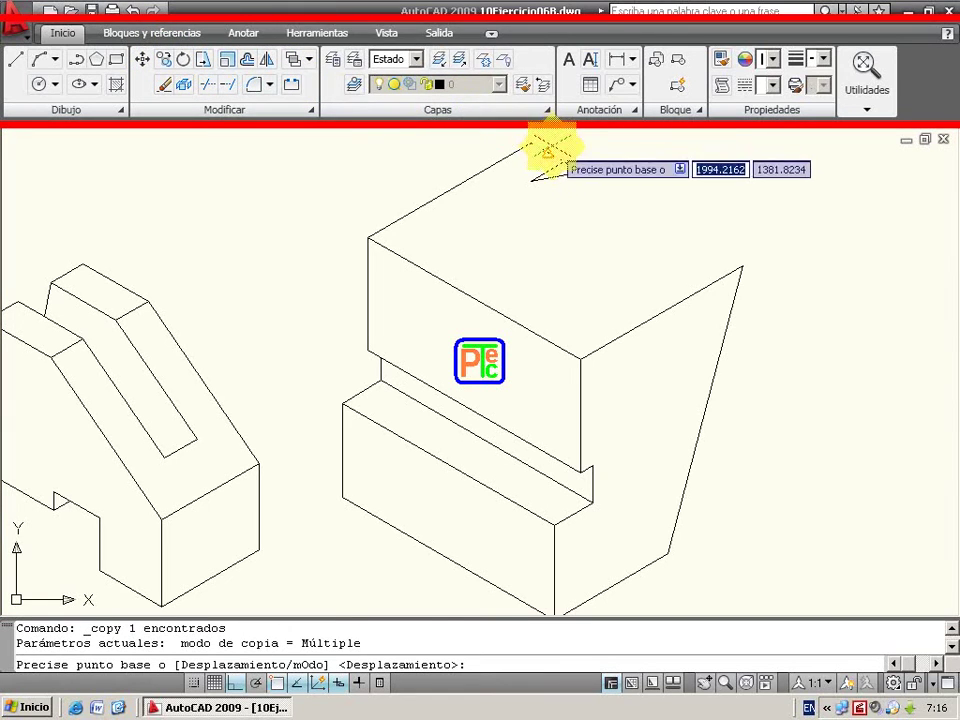
Step: Copy the three notch edges from the back corner toward the top face's right corner
left_click(558, 158)
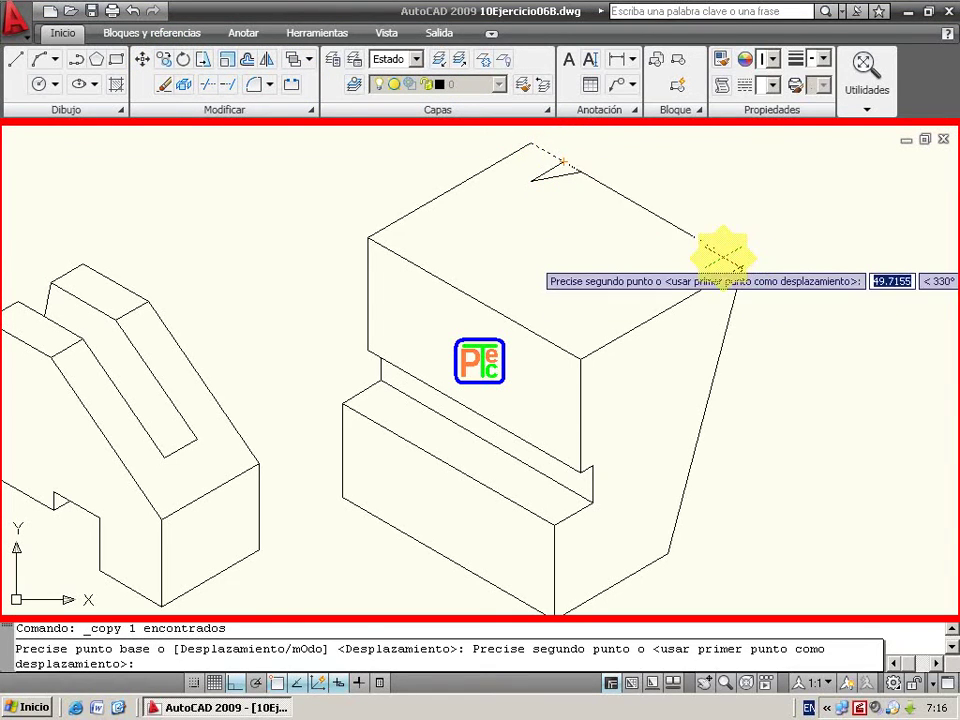
left_click(740, 265)
key("Return")
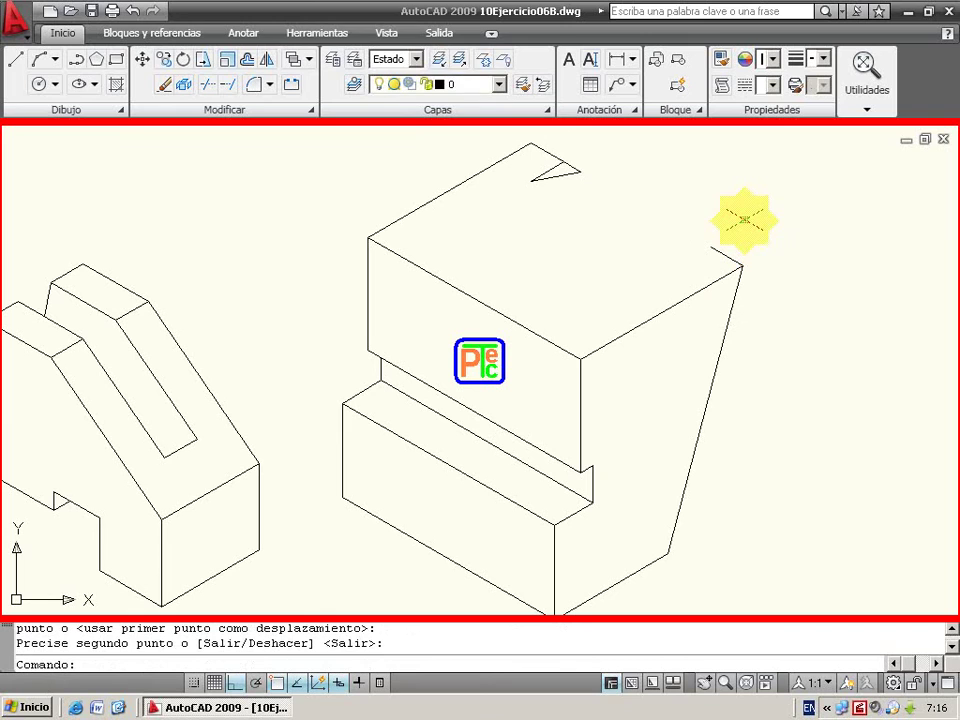
left_click(568, 168)
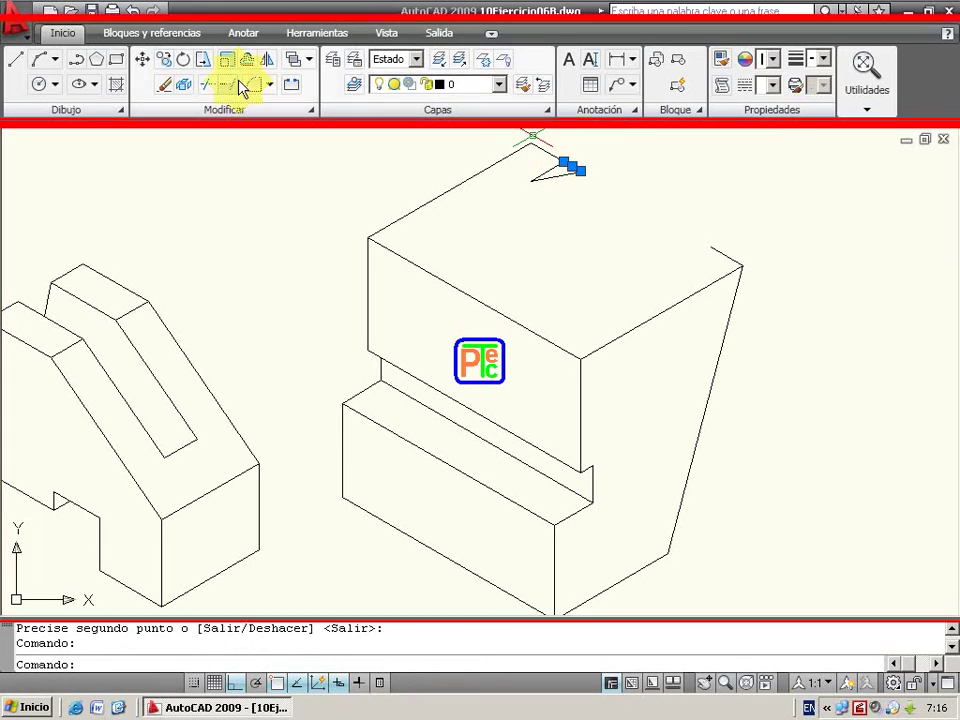
left_click(163, 59)
left_click(580, 172)
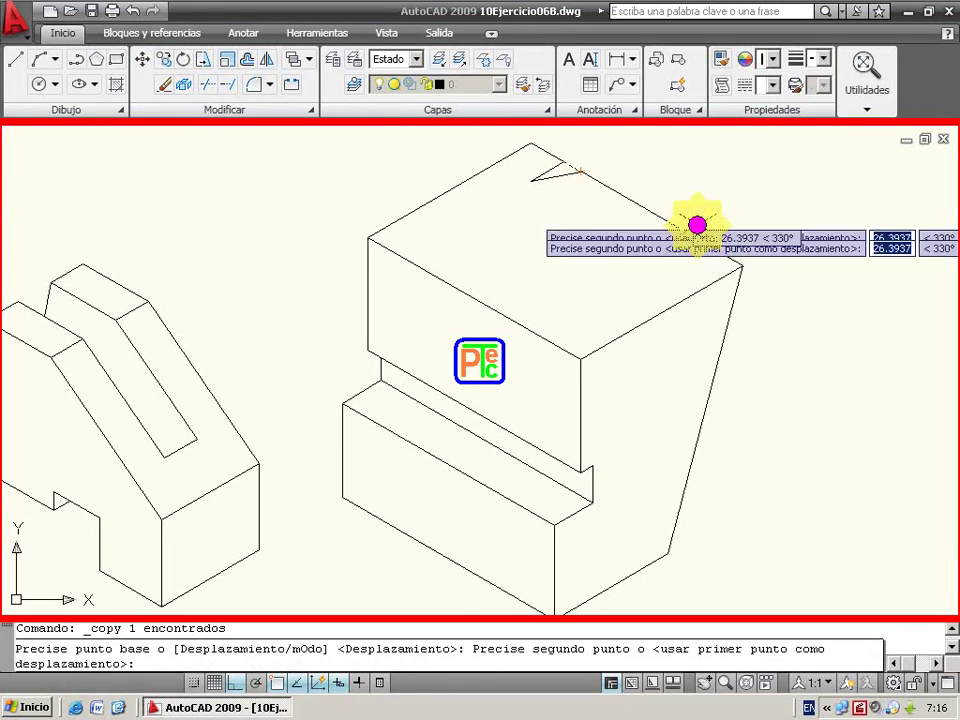
left_click(712, 245)
key("Return")
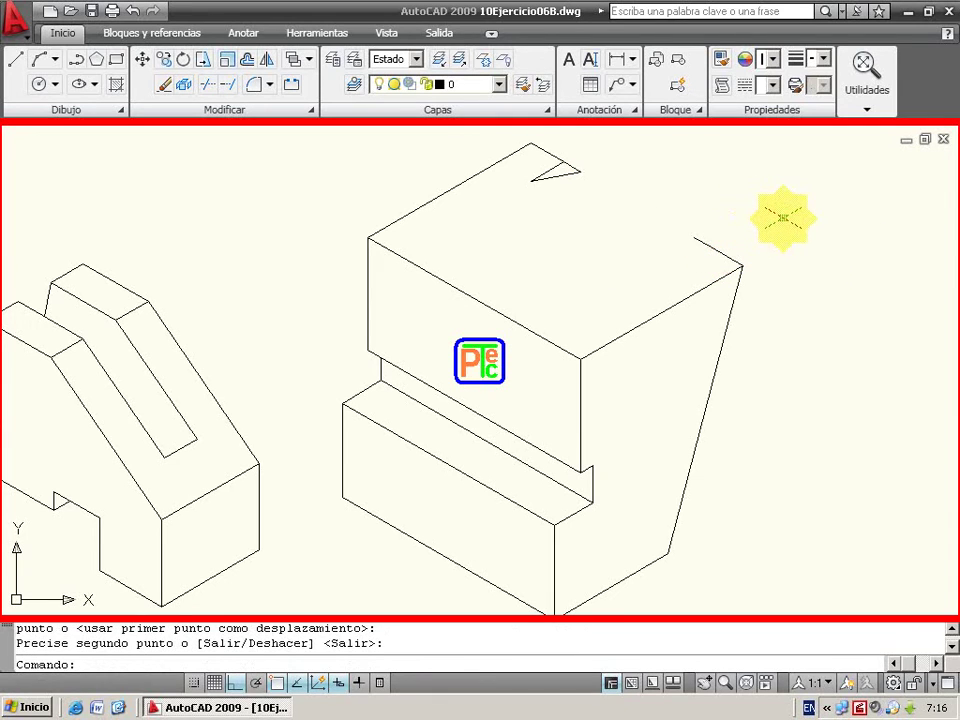
left_click(546, 172)
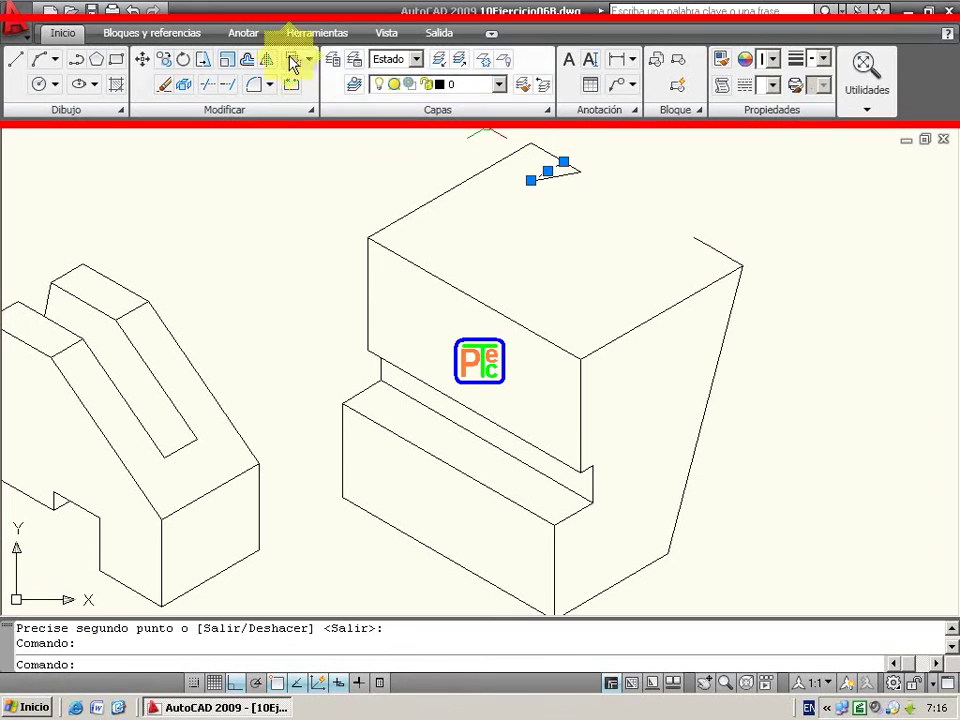
left_click(170, 68)
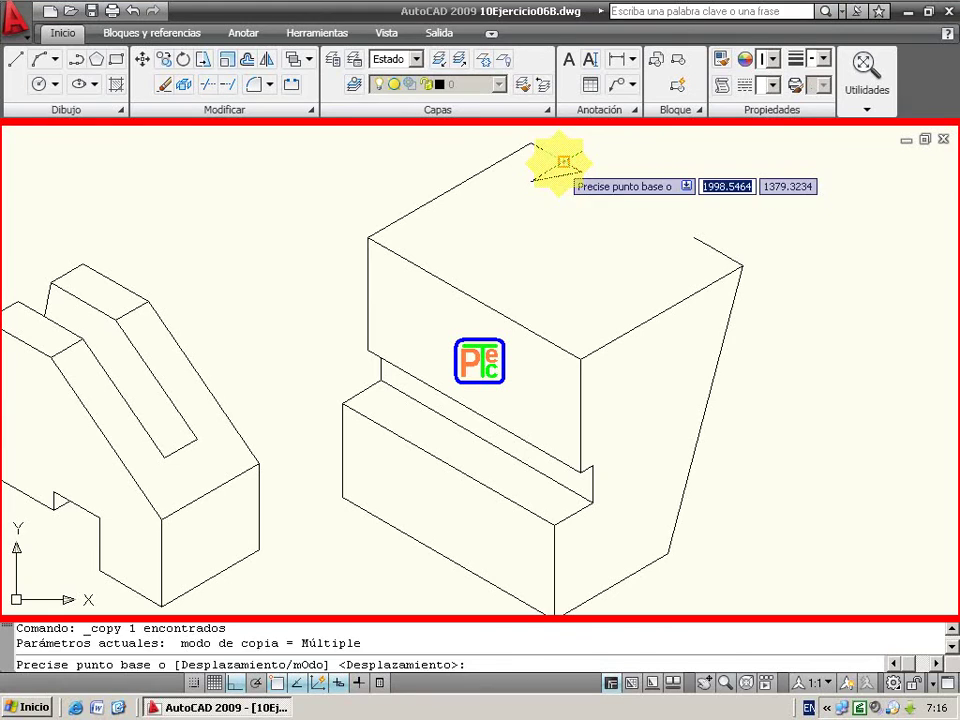
left_click(563, 161)
left_click(712, 247)
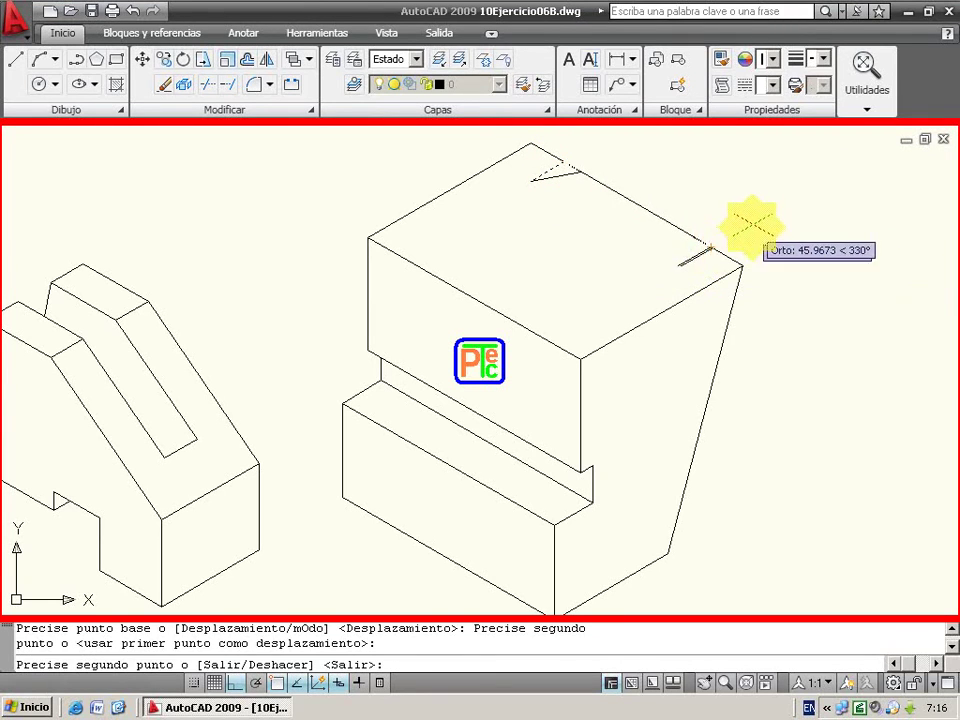
key("Return")
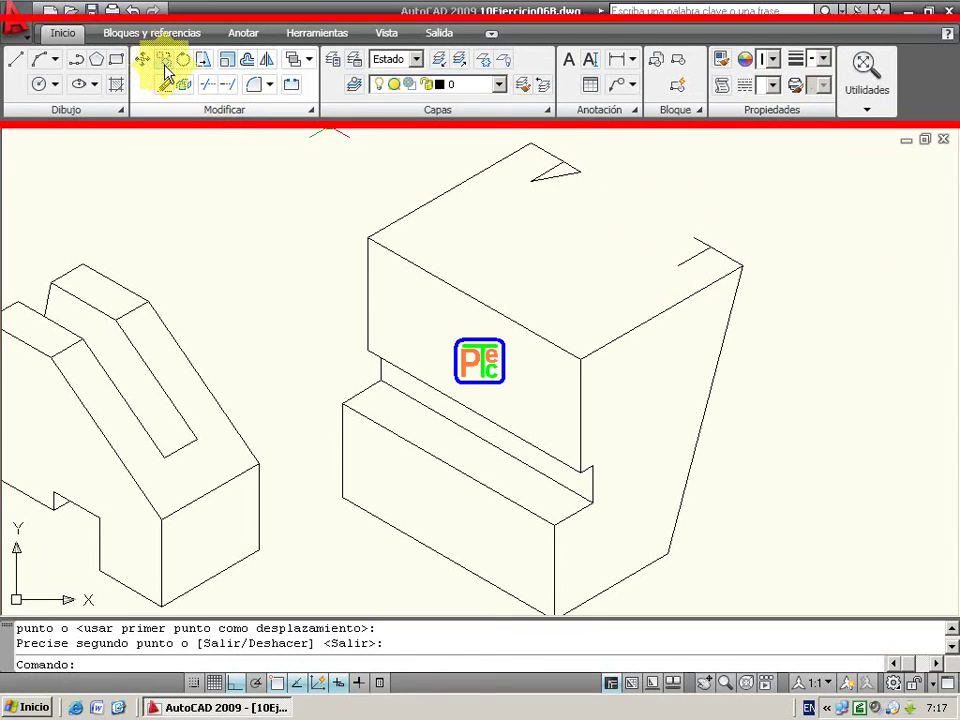
Step: Draw the second notch's edges at the top face's right corner
left_click(16, 63)
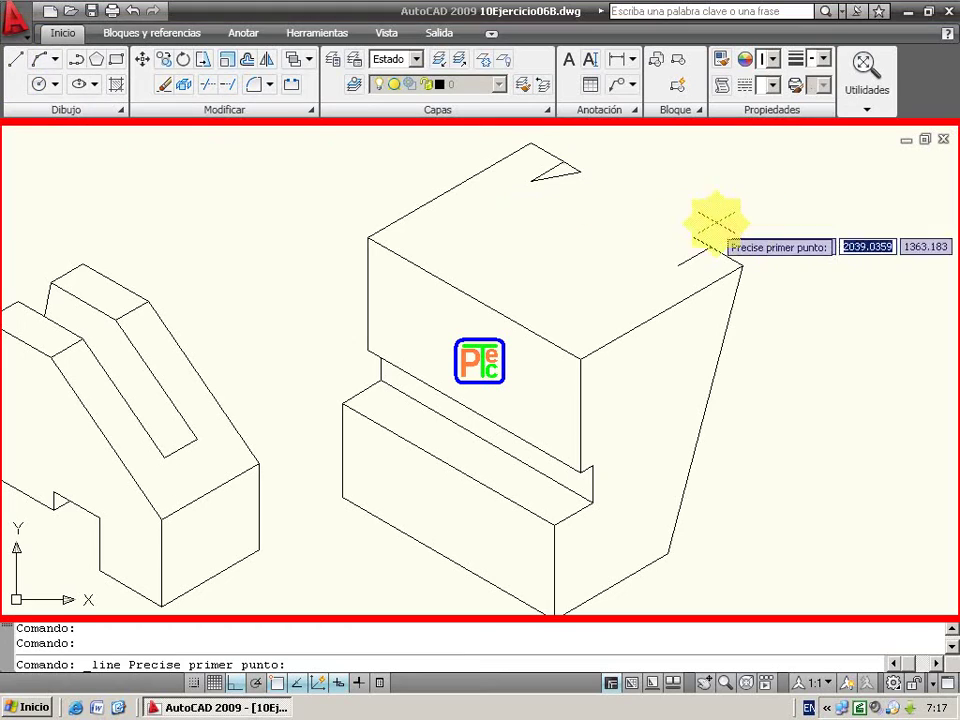
left_click(695, 236)
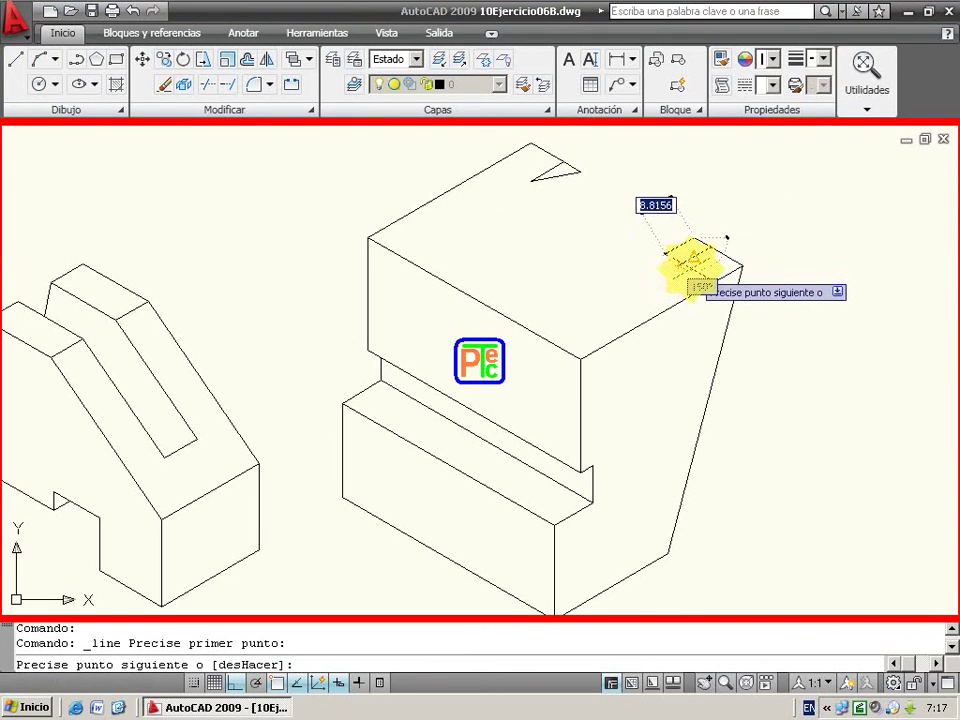
left_click(680, 266)
left_click(745, 214)
key("Return")
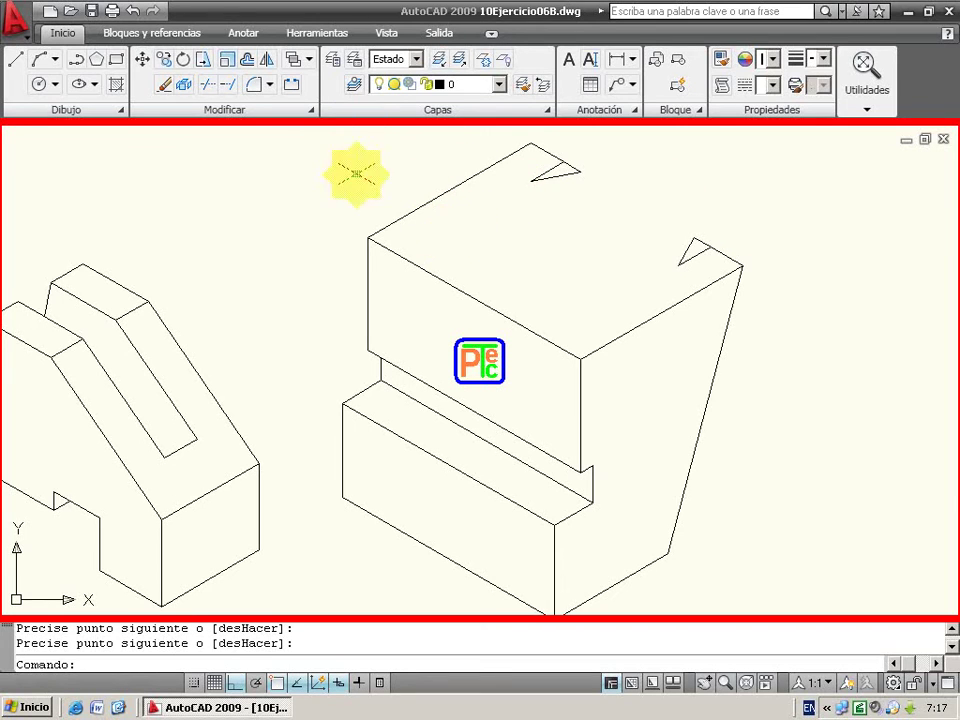
Step: Draw a line from the first notch corner through the second notch to the right corner
left_click(15, 58)
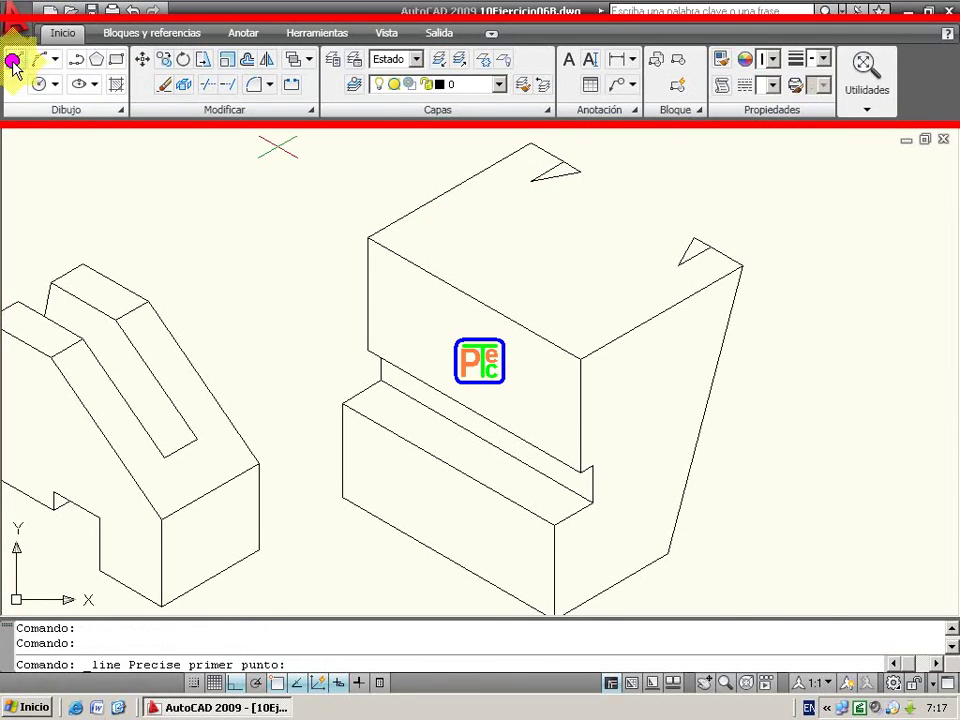
left_click(529, 180)
left_click(677, 266)
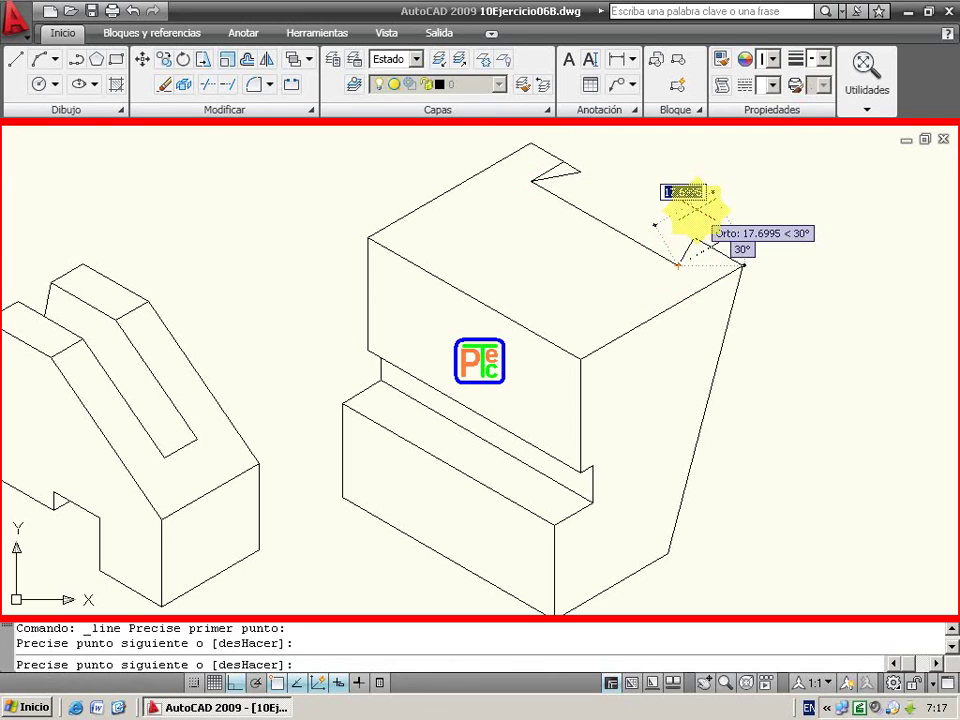
left_click(696, 210)
key("Return")
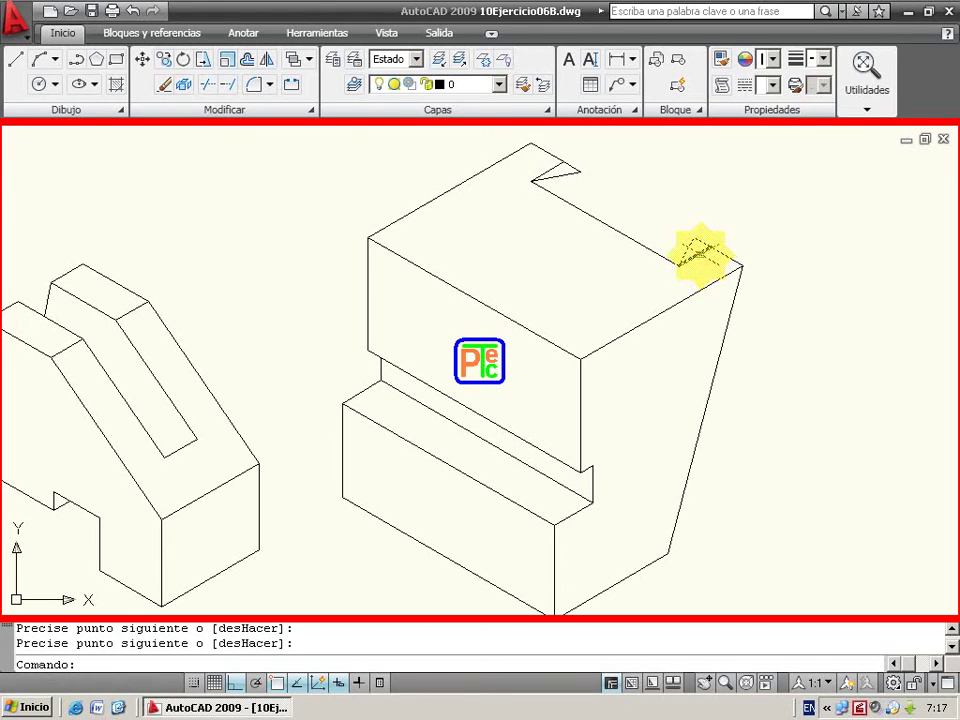
left_click(701, 250)
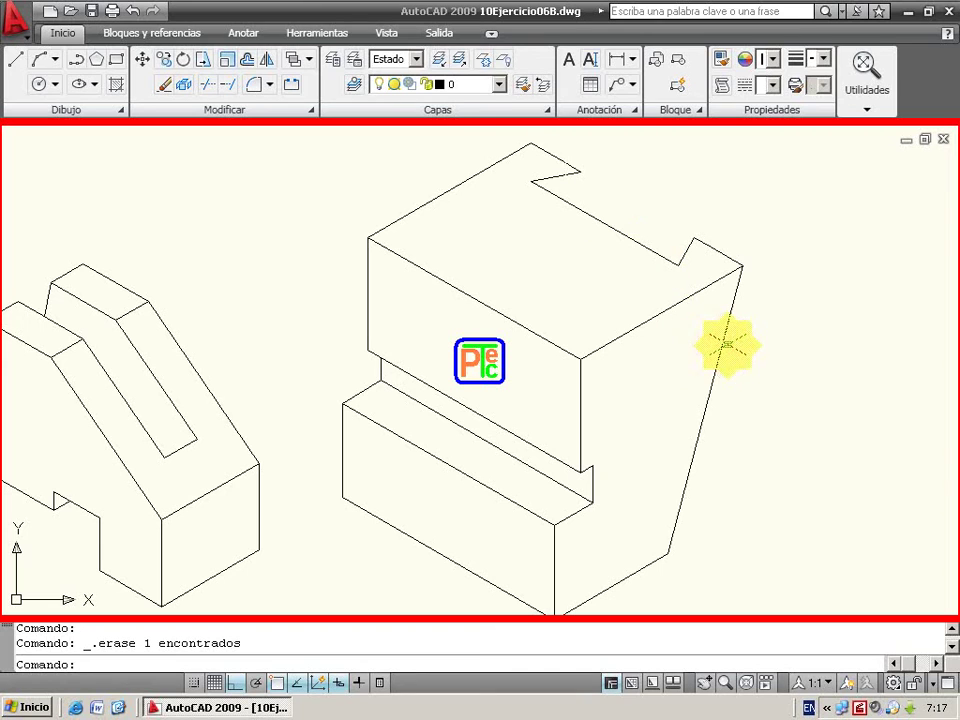
Step: Copy the block's slanted right edge to the back notch's inner corner
left_click(163, 59)
left_click(741, 266)
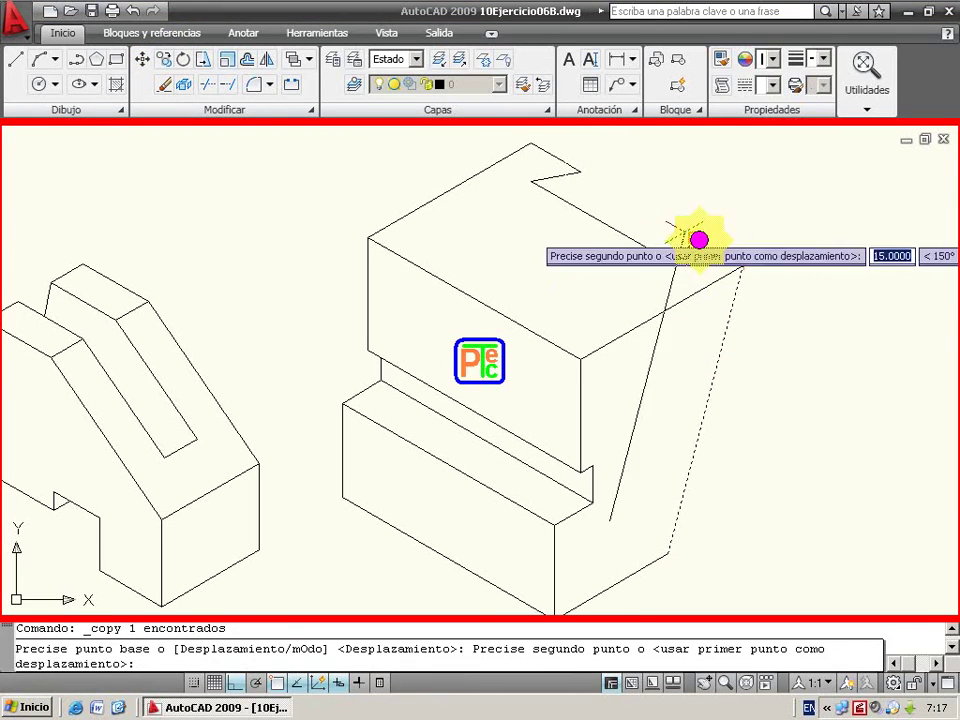
left_click(580, 172)
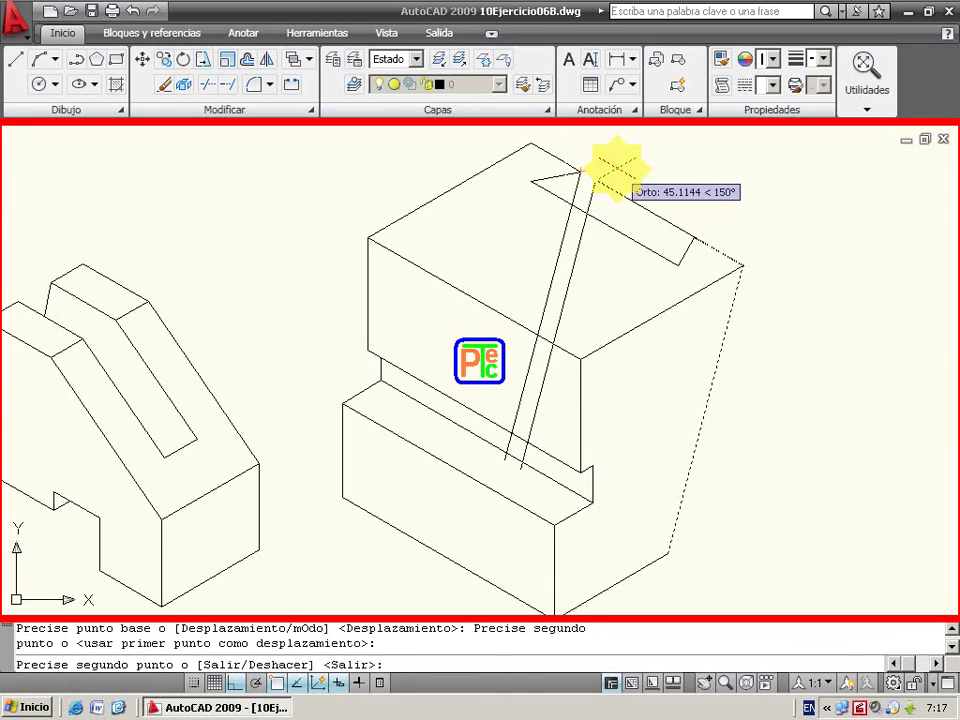
key("Return")
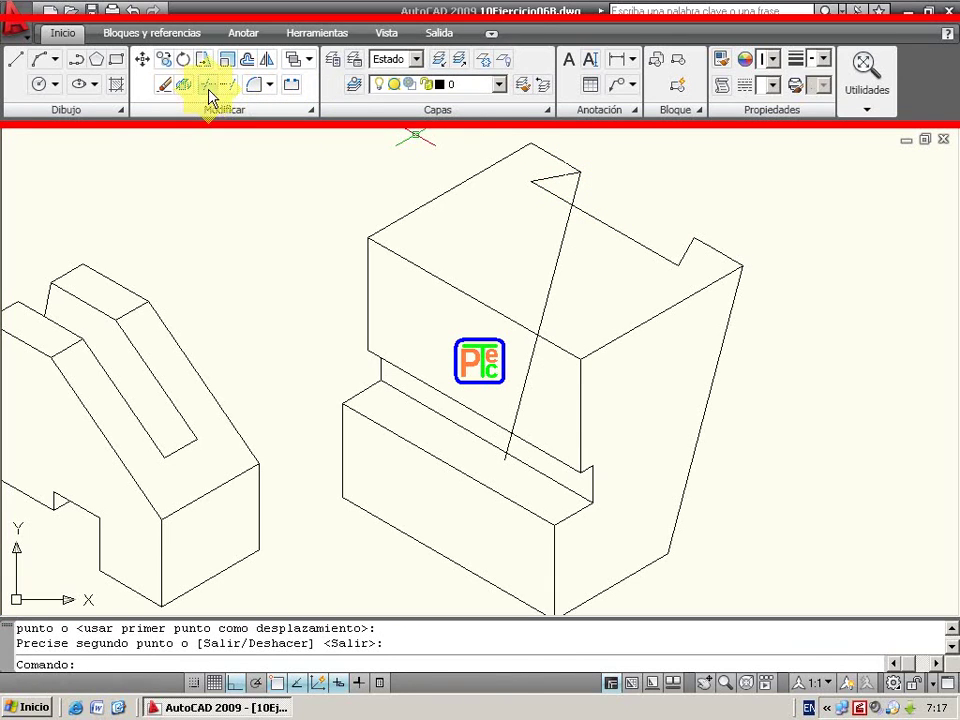
Step: Trim the copied line to a short edge below the notch corner
left_click(208, 88)
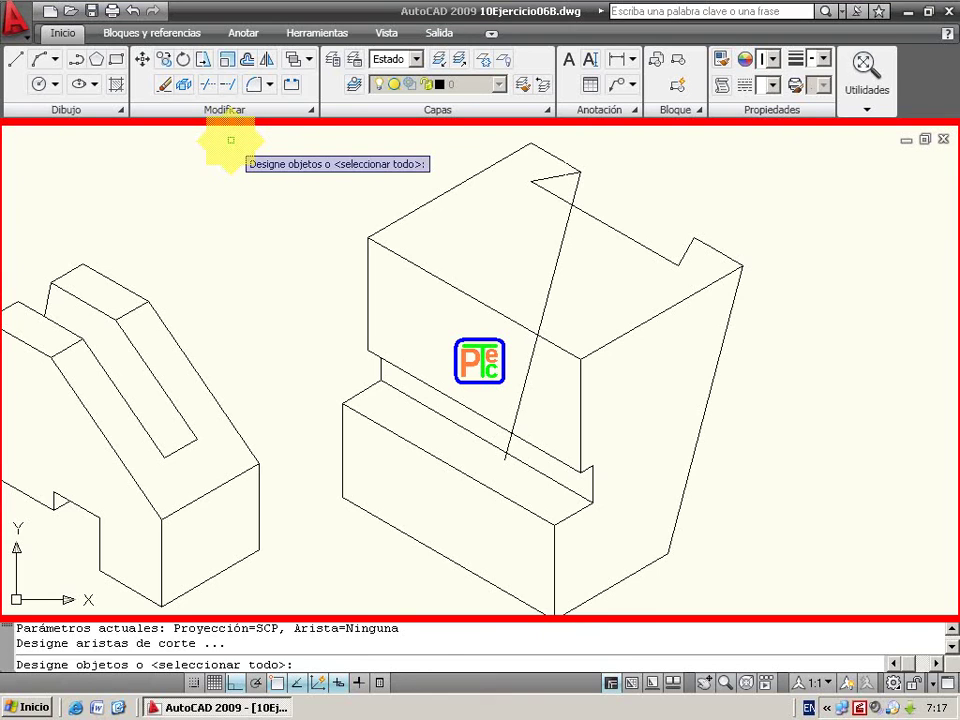
key("Return")
left_click(503, 458)
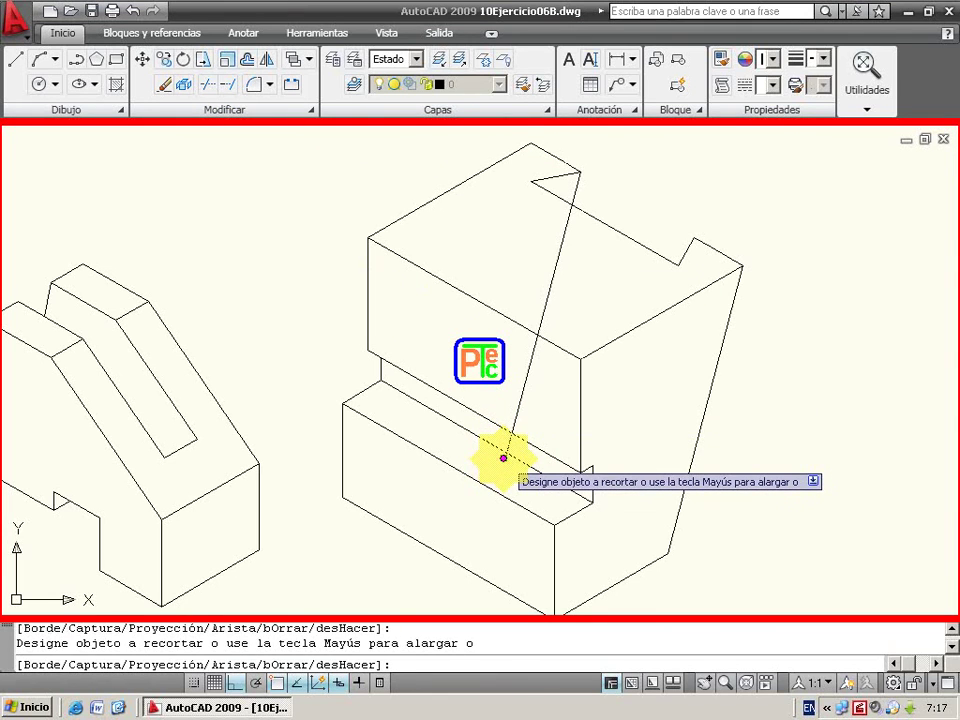
left_click(513, 425)
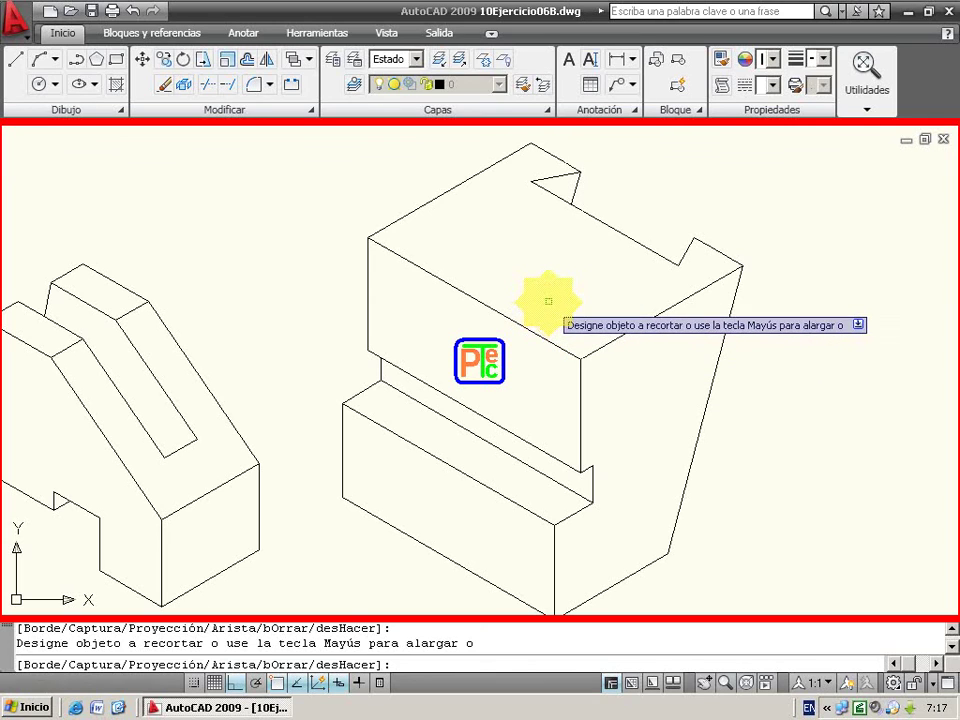
key("Return")
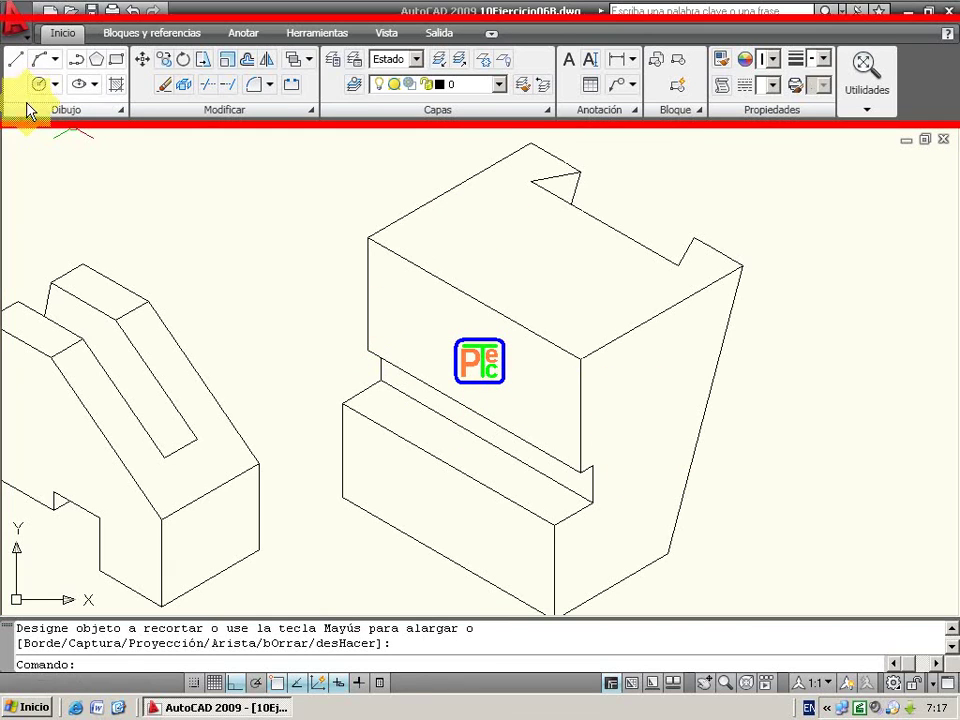
Step: Open the Save Drawing As dialog from the application menu's file commands
left_click(26, 35)
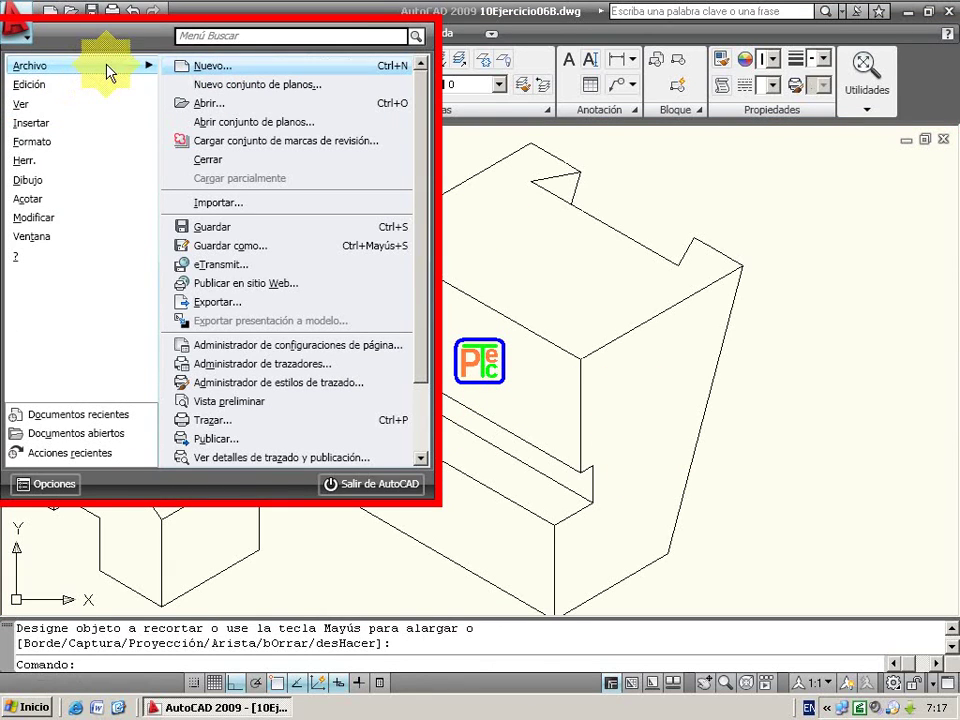
left_click(296, 250)
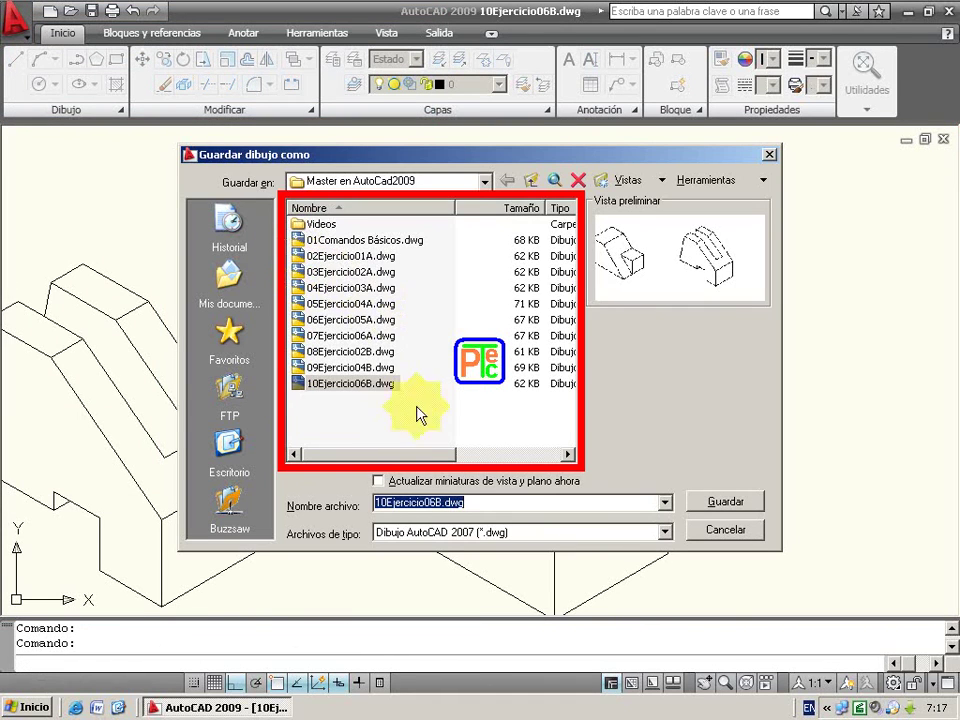